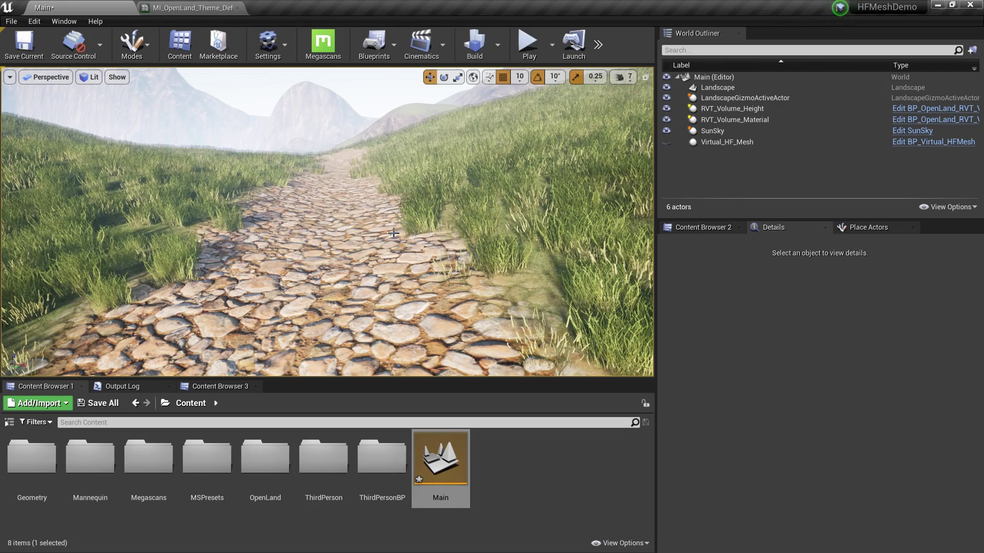
# Show the hidden Virtual_HF_Mesh actor and compare the stone path's relief up close
pyautogui.moveTo(375, 268); pyautogui.dragTo(337, 212, button='right')
pyautogui.press('w')
pyautogui.press('w')
pyautogui.press('s')
pyautogui.press('d')
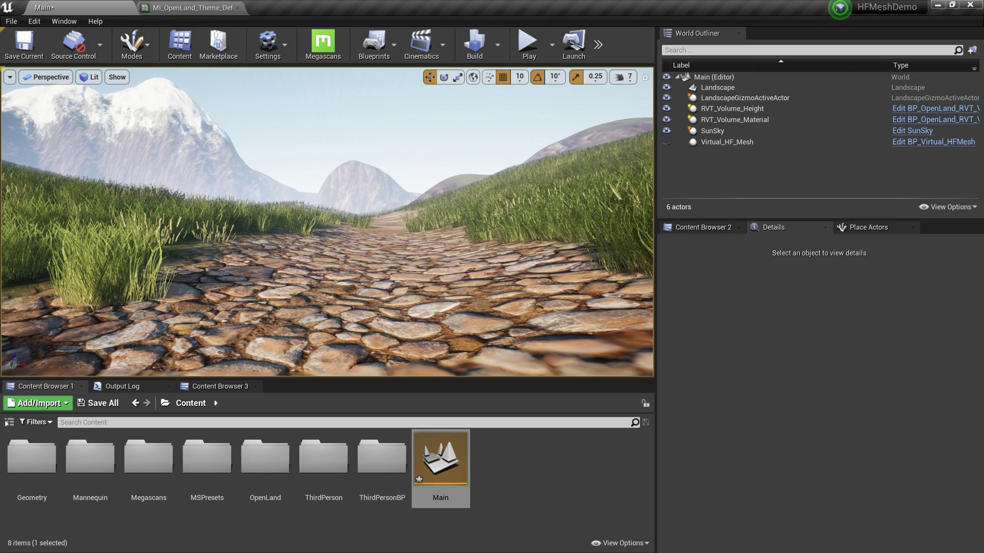
pyautogui.moveTo(362, 254); pyautogui.dragTo(420, 280, button='right')
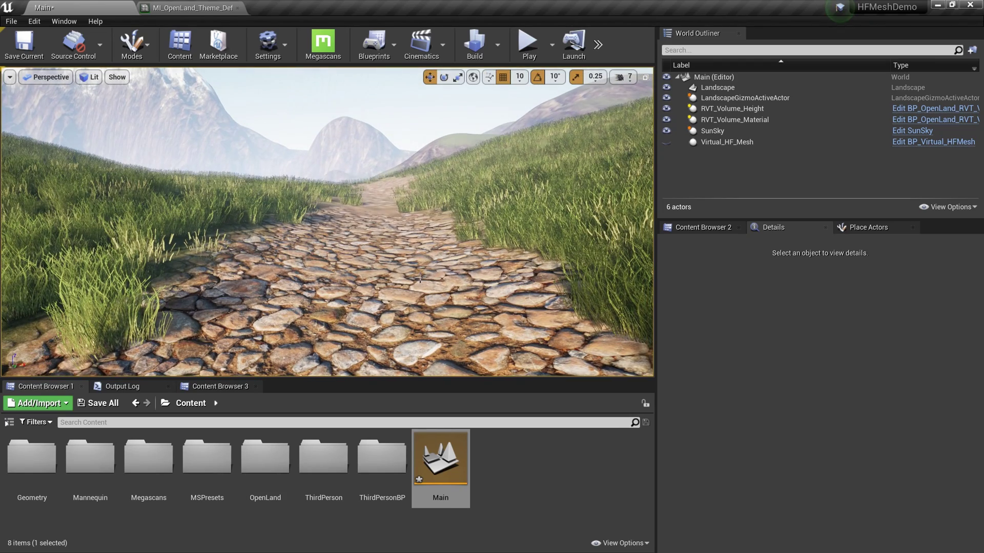
pyautogui.click(666, 142)
pyautogui.moveTo(327, 277); pyautogui.dragTo(333, 277, button='right')
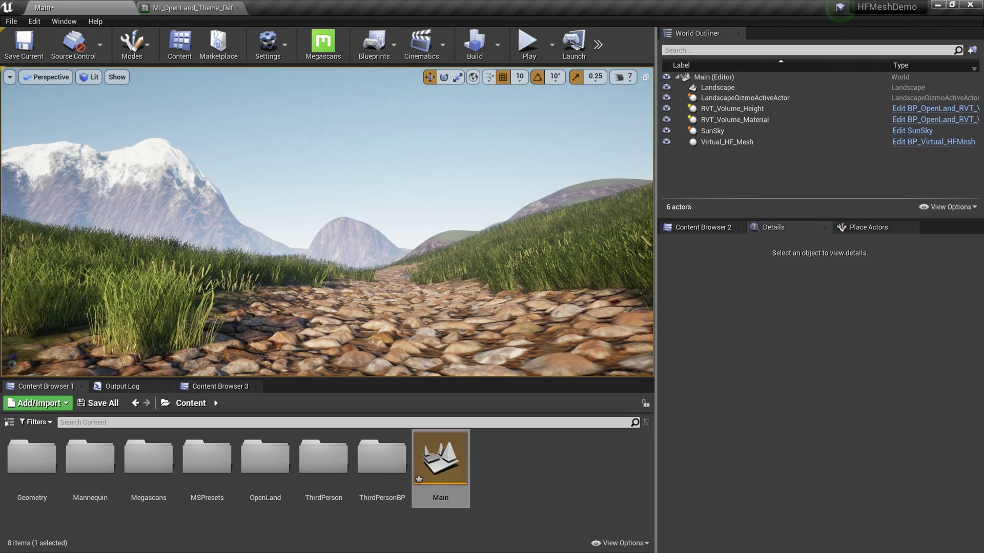
# Play-test the level with the character, inspect the path's geometry in wireframe view, and end the play session
pyautogui.hotkey('alt', 'p')
pyautogui.press('w')
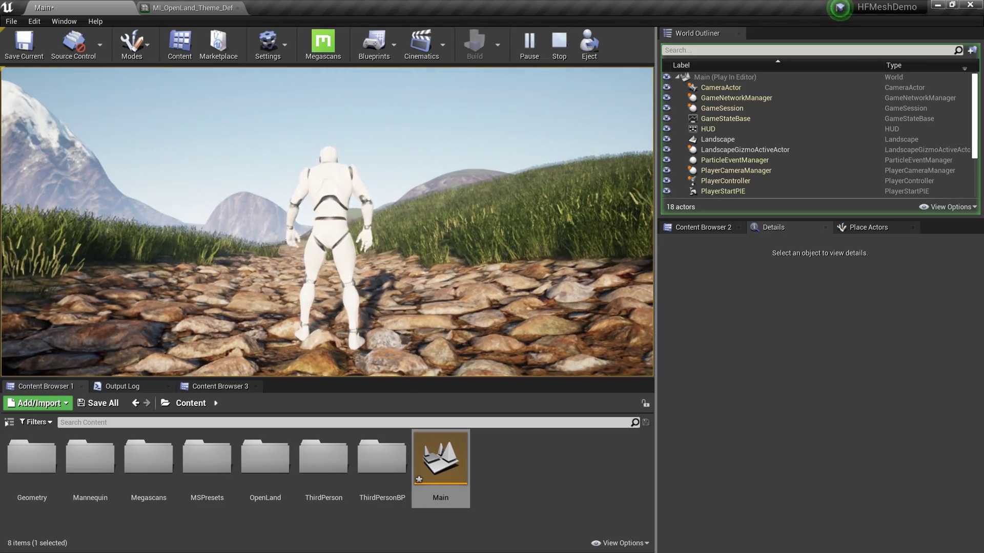
pyautogui.press('F2')
pyautogui.press('F1')
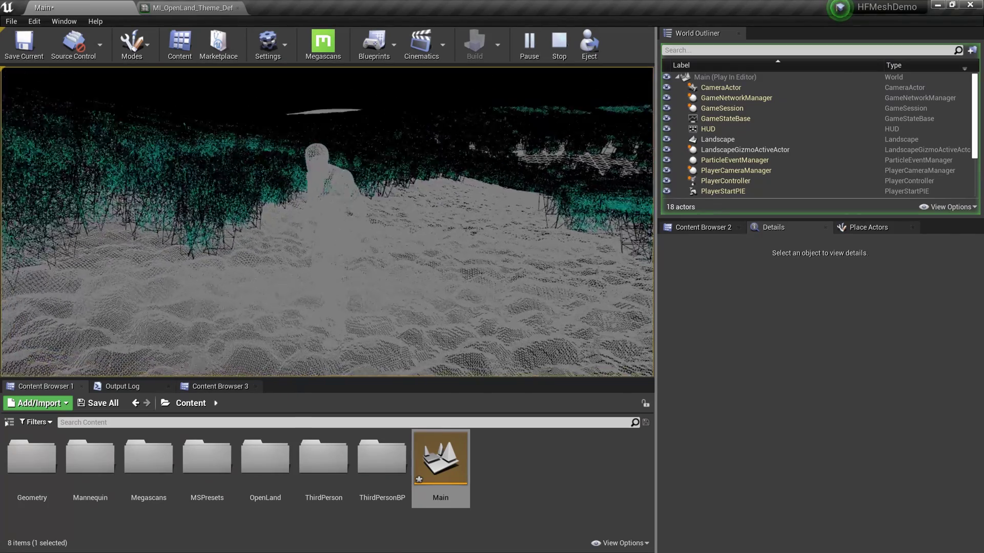
pyautogui.press('Escape')
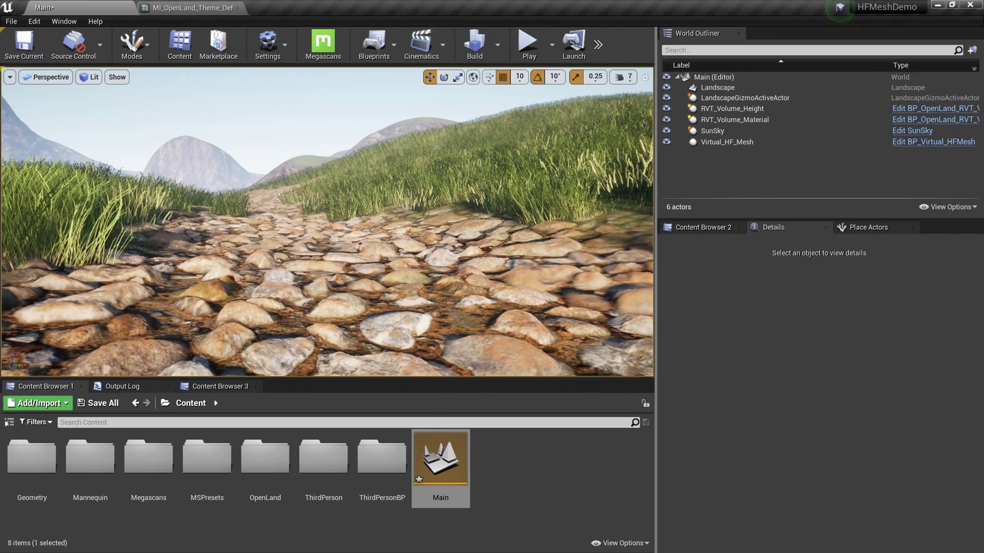
pyautogui.moveTo(327, 221); pyautogui.dragTo(313, 219, button='right')
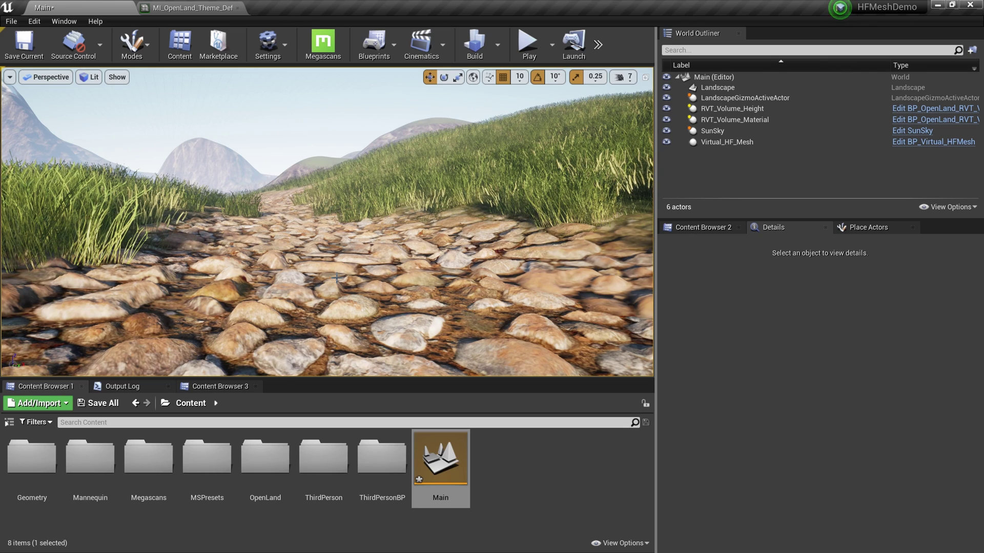
pyautogui.moveTo(336, 278); pyautogui.dragTo(218, 234, button='right')
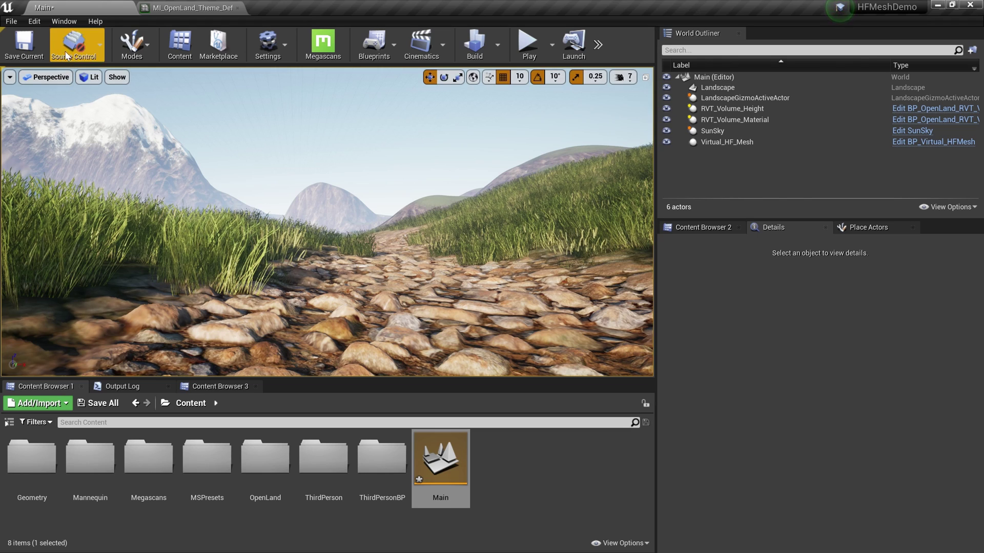
# Check the virtual texture options in the project settings by filtering for "virtual"
pyautogui.click(35, 26)
pyautogui.click(72, 187)
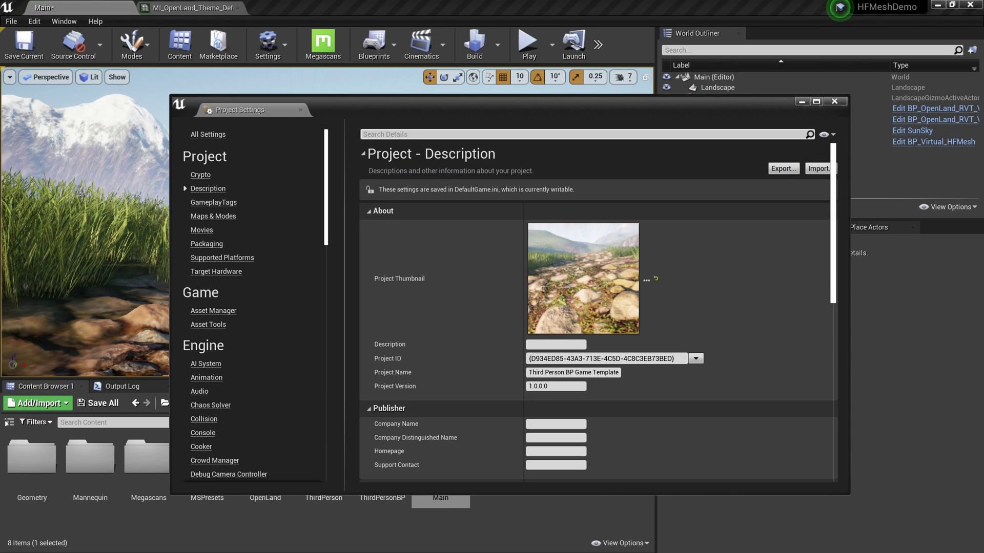
pyautogui.write('virtual')
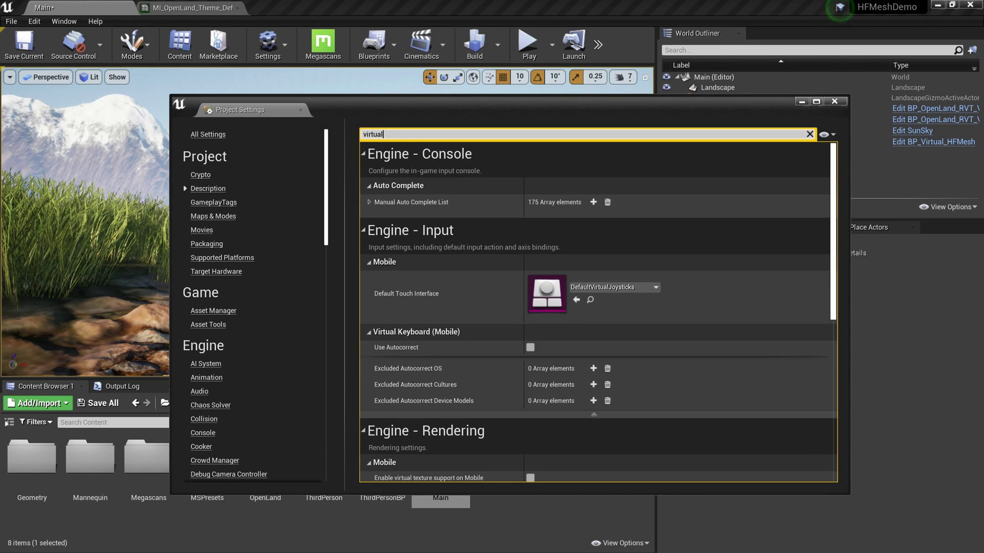
pyautogui.scroll(-4, 520, 246)
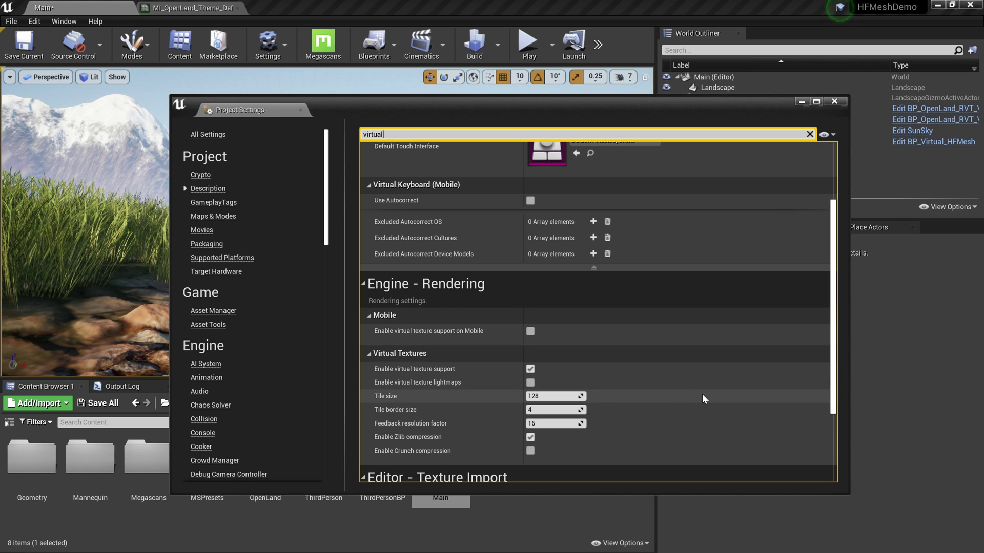
pyautogui.click(834, 101)
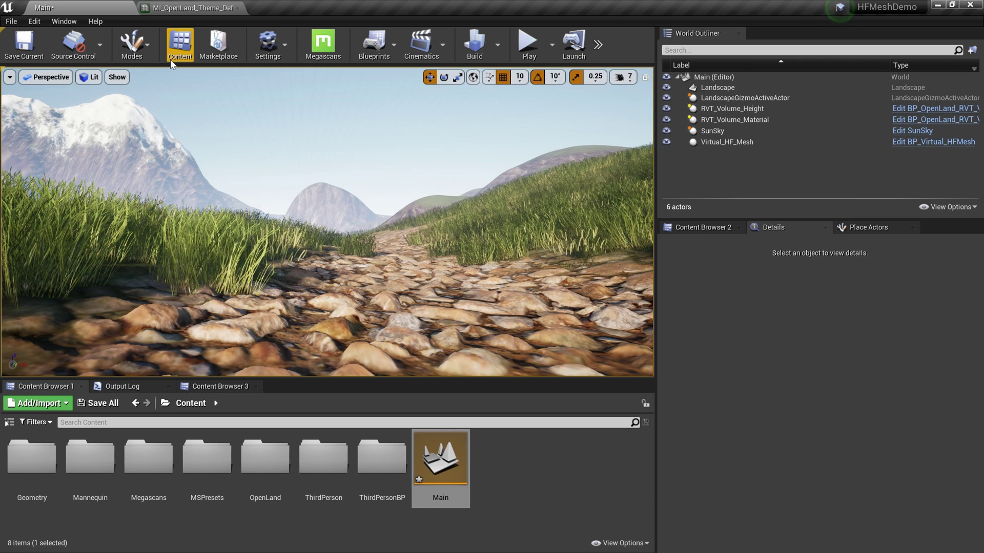
# Look up the Virtual Heightfield Mesh plugin in the plugin list by searching for "virtu"
pyautogui.click(34, 21)
pyautogui.click(67, 197)
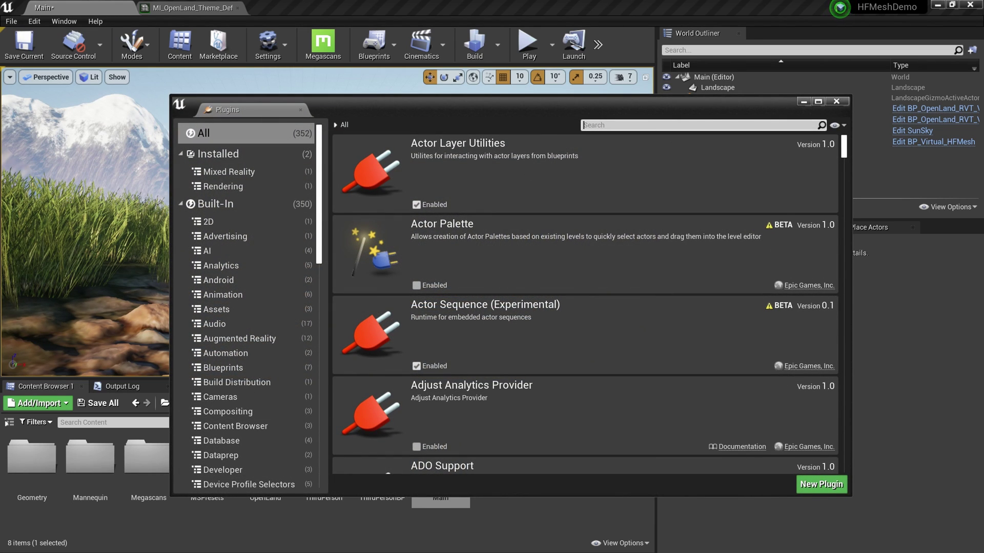
pyautogui.write('virtu')
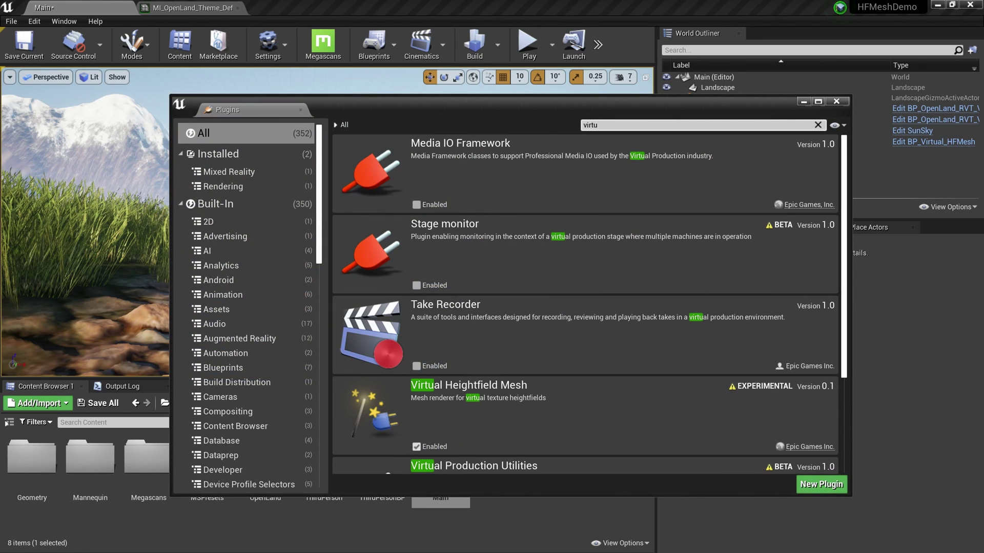
pyautogui.scroll(-2, 586, 300)
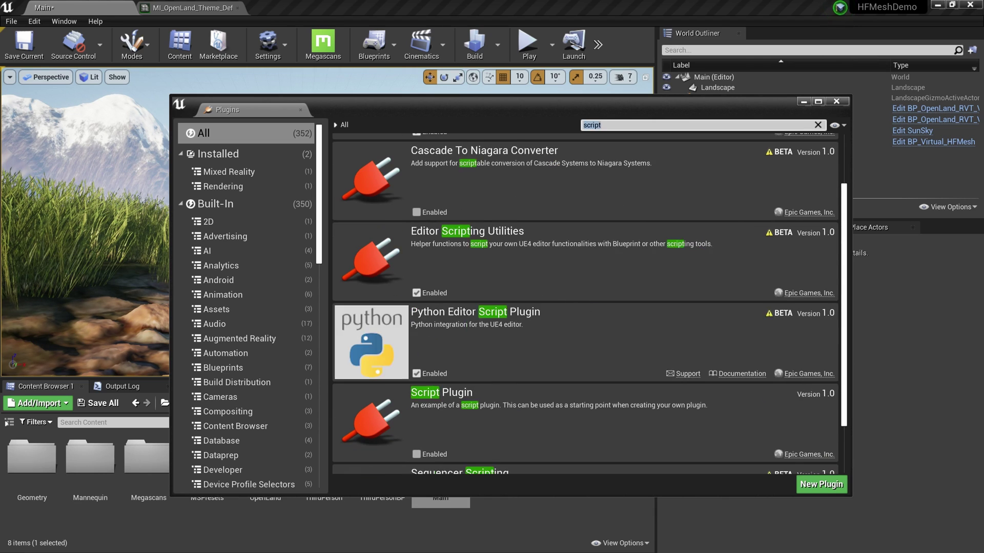
# Search the plugins for "scripting" and check that Editor Scripting Utilities is enabled
pyautogui.press('BackSpace')
pyautogui.write('s')
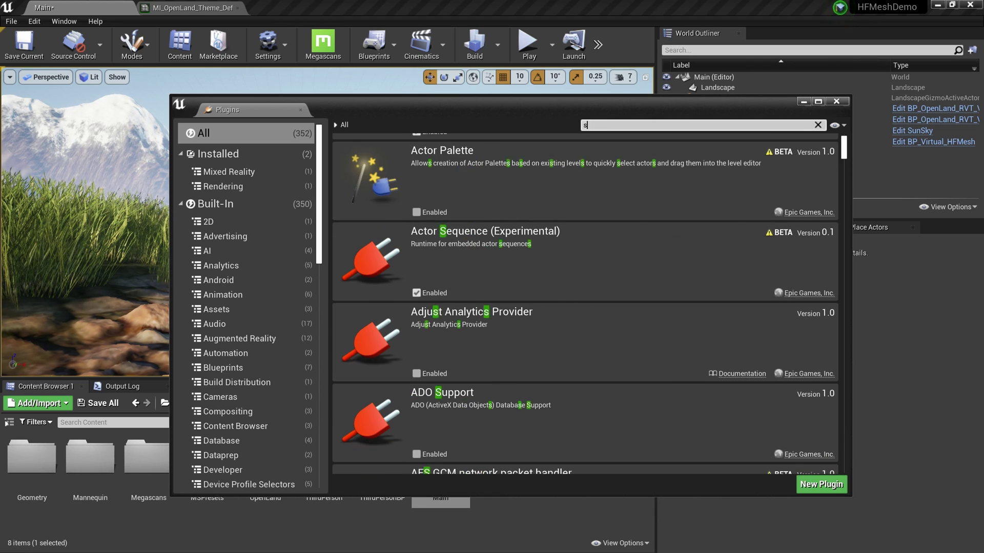
pyautogui.write('cripting')
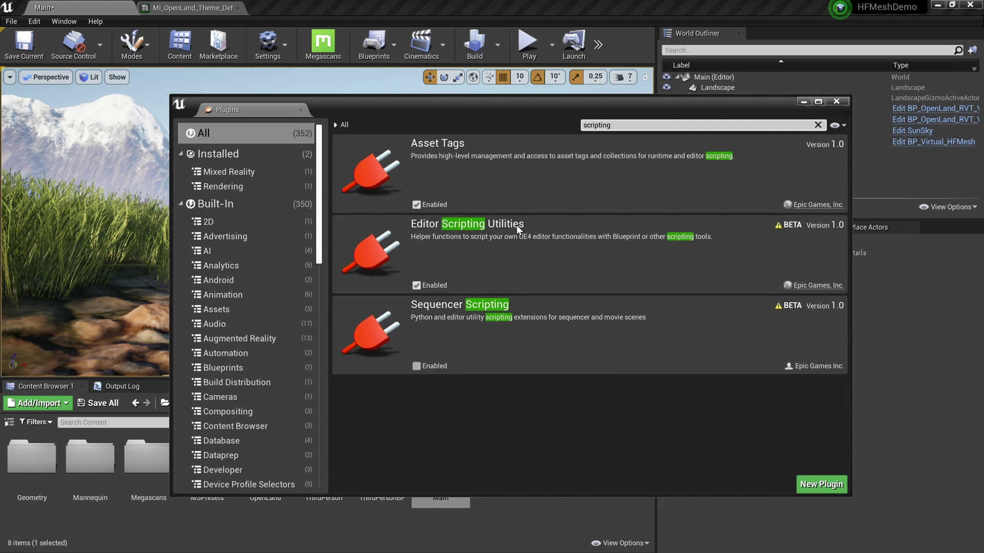
pyautogui.click(417, 285)
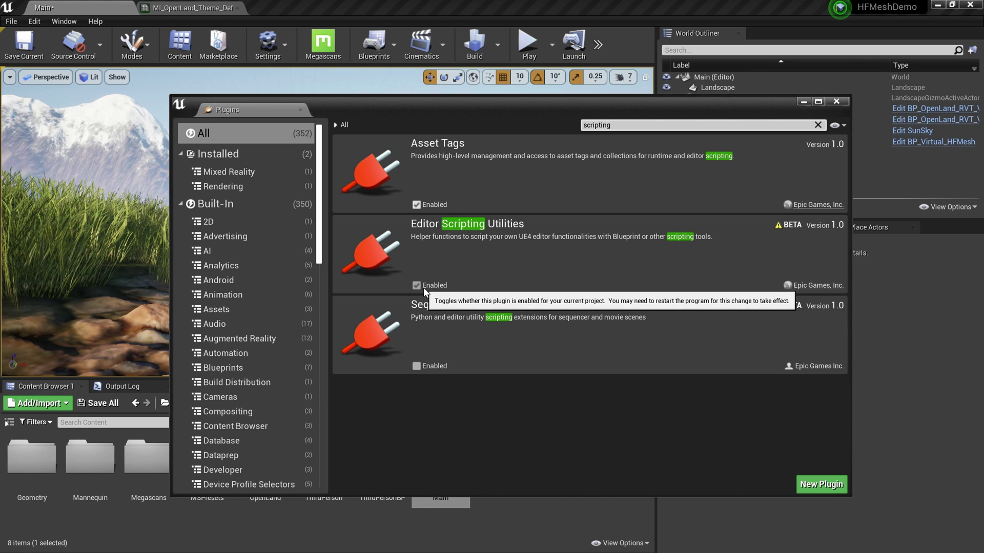
pyautogui.click(837, 102)
# Save the finished demo level and close the editor
pyautogui.click(12, 21)
pyautogui.click(47, 120)
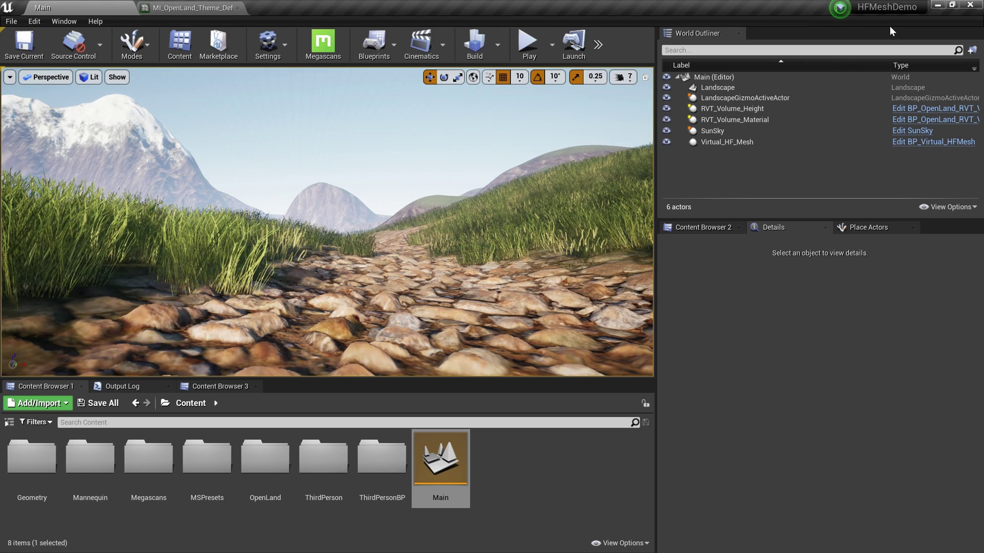
pyautogui.click(970, 4)
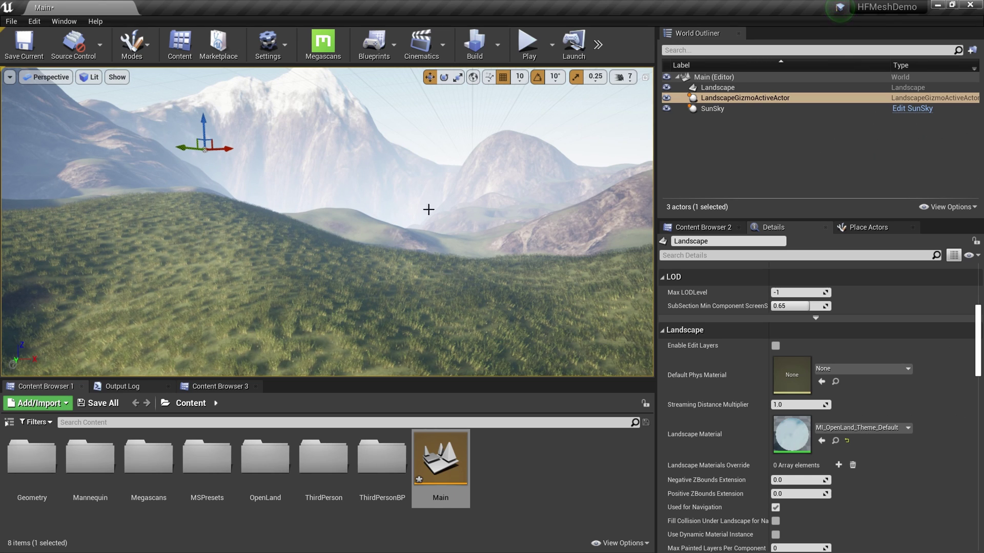
# Activate landscape editing mode and choose the Custom1 layer with Custom1_LayerInfo as the paint target
pyautogui.moveTo(524, 264); pyautogui.dragTo(452, 193, button='right')
pyautogui.moveTo(447, 248); pyautogui.dragTo(517, 298, button='right')
pyautogui.scroll(-3, 447, 249)
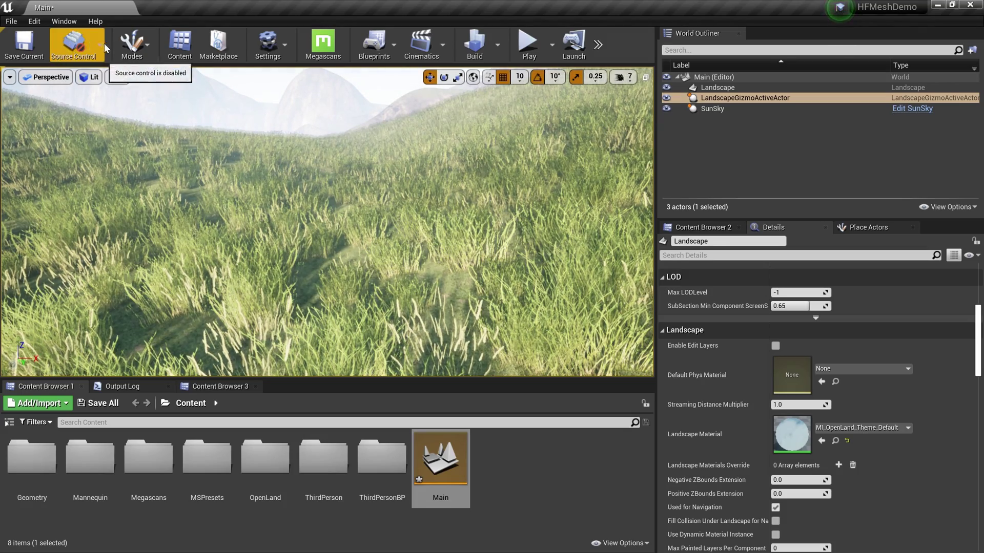
pyautogui.click(132, 44)
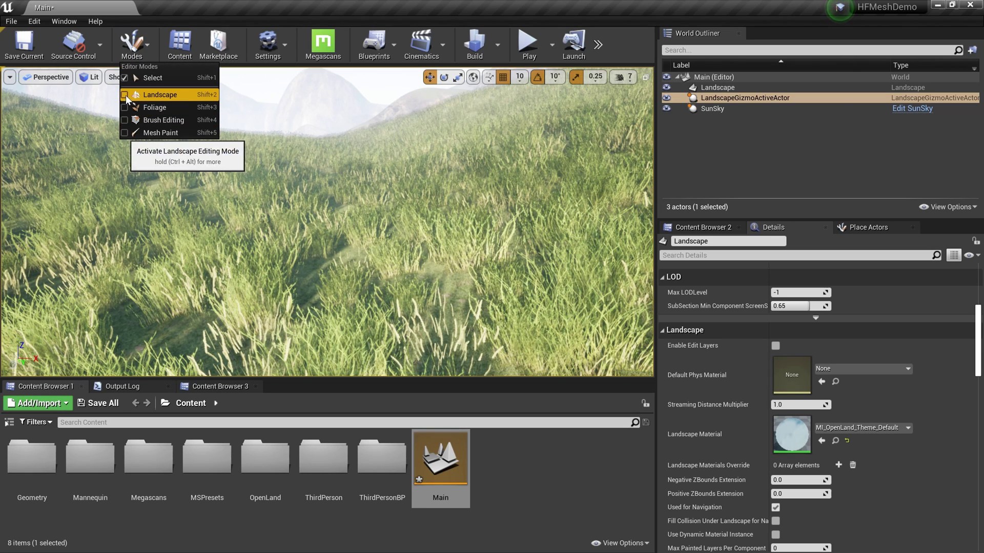
pyautogui.click(160, 94)
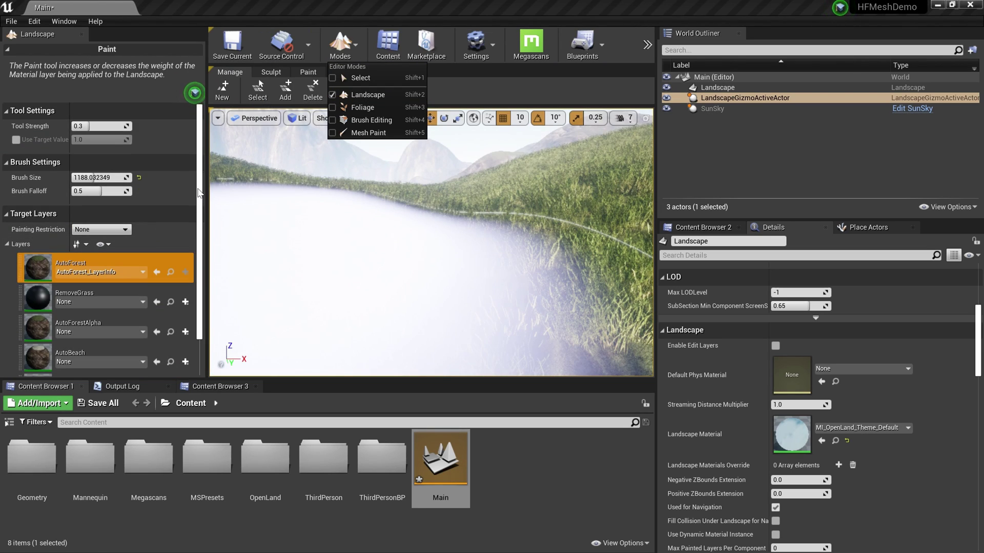
pyautogui.moveTo(199, 193); pyautogui.dragTo(170, 366)
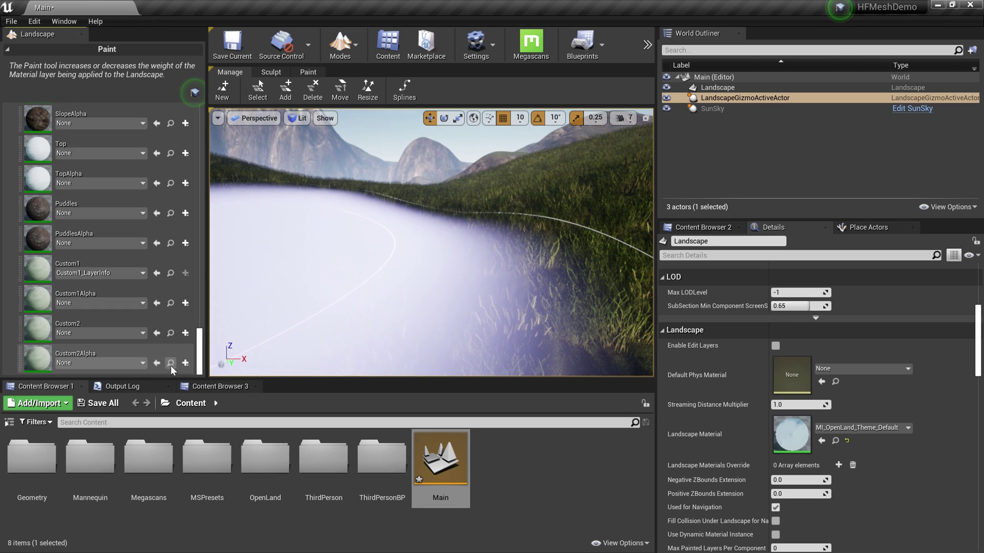
pyautogui.click(106, 268)
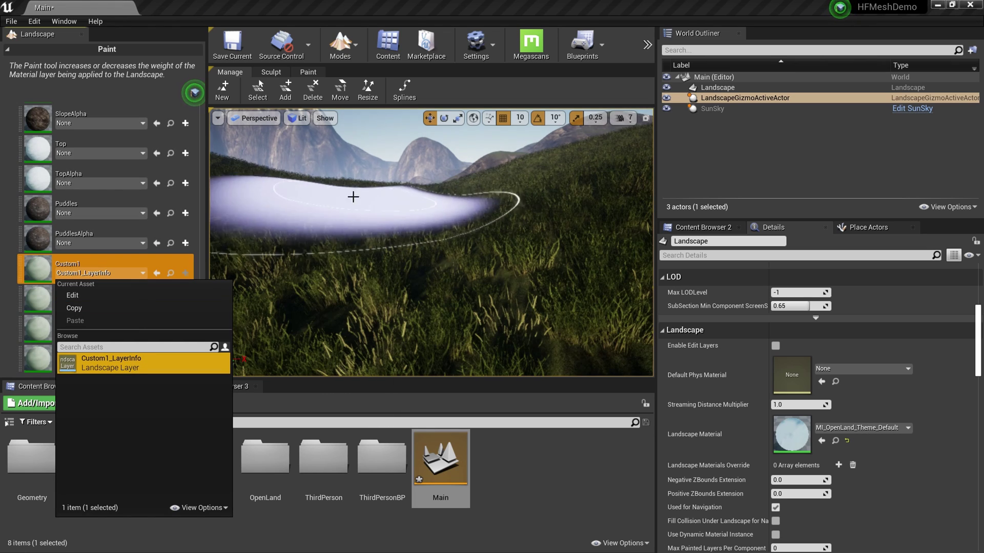
# Reduce the landscape paint brush size to about 599
pyautogui.click(200, 258)
pyautogui.moveTo(198, 239); pyautogui.dragTo(201, 179)
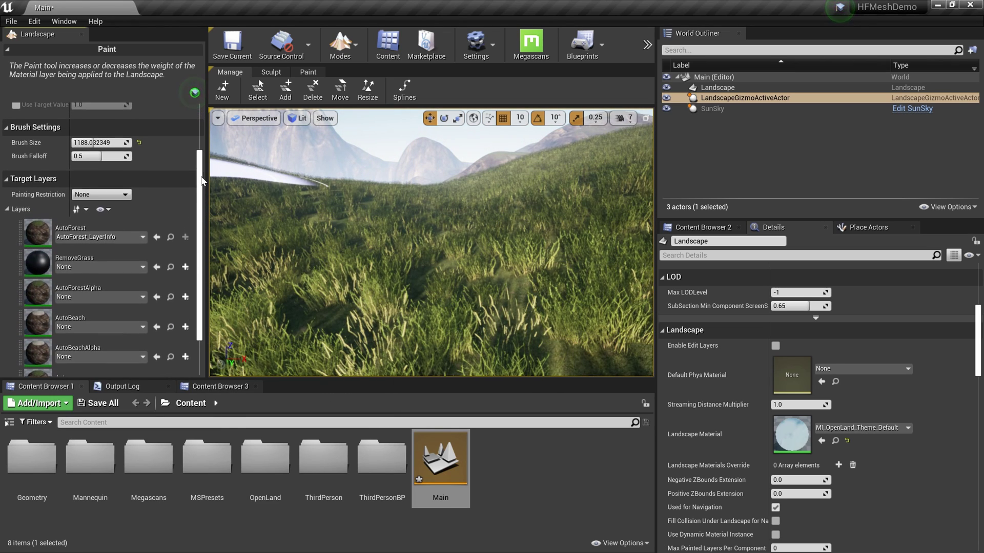
pyautogui.moveTo(94, 143); pyautogui.dragTo(82, 143)
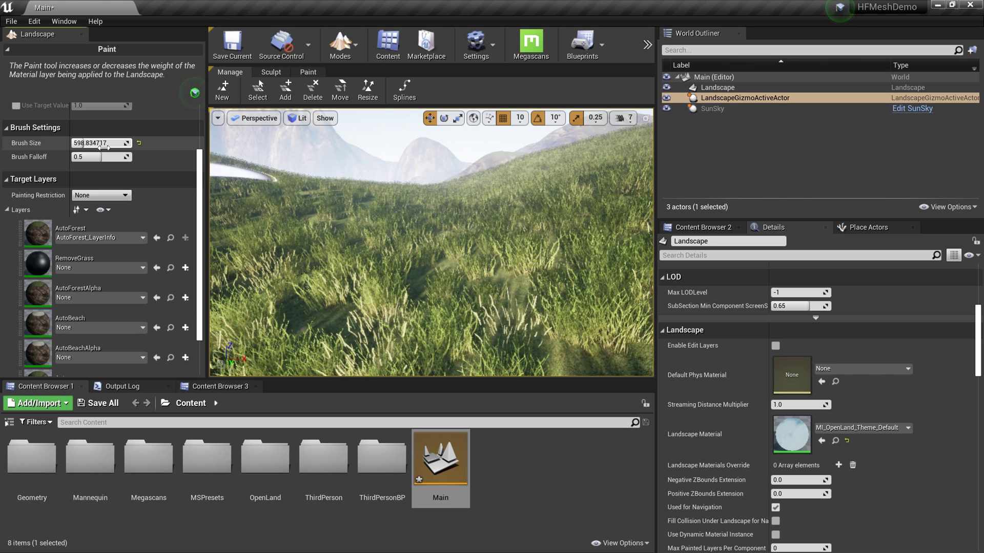
# Paint the Custom1 layer as a straight path through the grass valley toward the mountains
pyautogui.moveTo(426, 198)
pyautogui.mouseDown(button='right')
pyautogui.moveTo(400, 202)
pyautogui.moveTo(389, 246)
pyautogui.mouseUp(button='right')
pyautogui.moveTo(426, 199)
pyautogui.mouseDown()
pyautogui.moveTo(402, 198)
pyautogui.moveTo(398, 282)
pyautogui.moveTo(404, 323)
pyautogui.moveTo(403, 204)
pyautogui.moveTo(412, 351)
pyautogui.mouseUp()
pyautogui.moveTo(411, 351); pyautogui.dragTo(414, 376, button='right')
pyautogui.moveTo(421, 293); pyautogui.dragTo(417, 148)
pyautogui.moveTo(430, 235); pyautogui.dragTo(432, 169, button='right')
pyautogui.moveTo(432, 235); pyautogui.dragTo(432, 200)
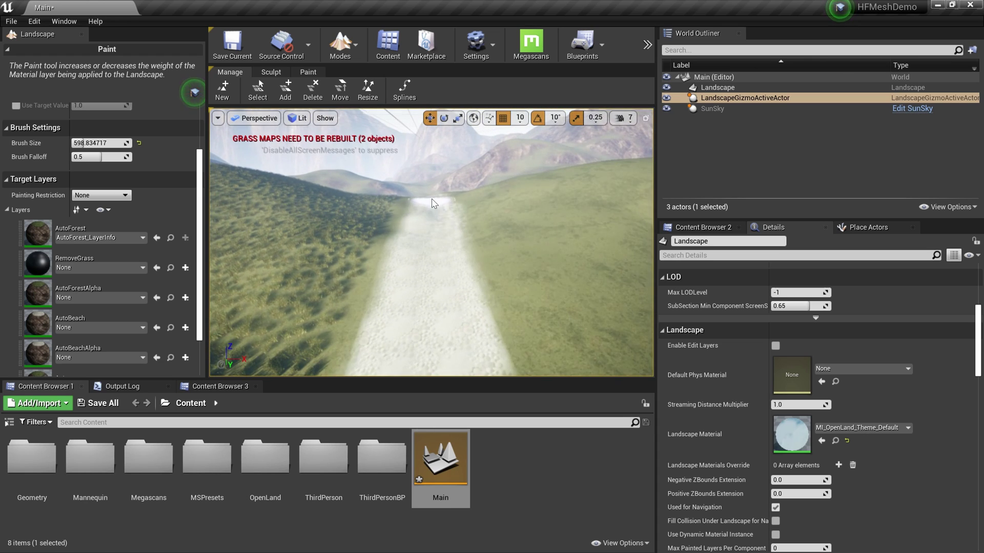
pyautogui.press('w')
pyautogui.moveTo(417, 220)
pyautogui.mouseDown(button='right')
pyautogui.moveTo(446, 241)
pyautogui.moveTo(438, 258)
pyautogui.moveTo(384, 239)
pyautogui.moveTo(433, 197)
pyautogui.moveTo(429, 235)
pyautogui.moveTo(430, 204)
pyautogui.mouseUp(button='right')
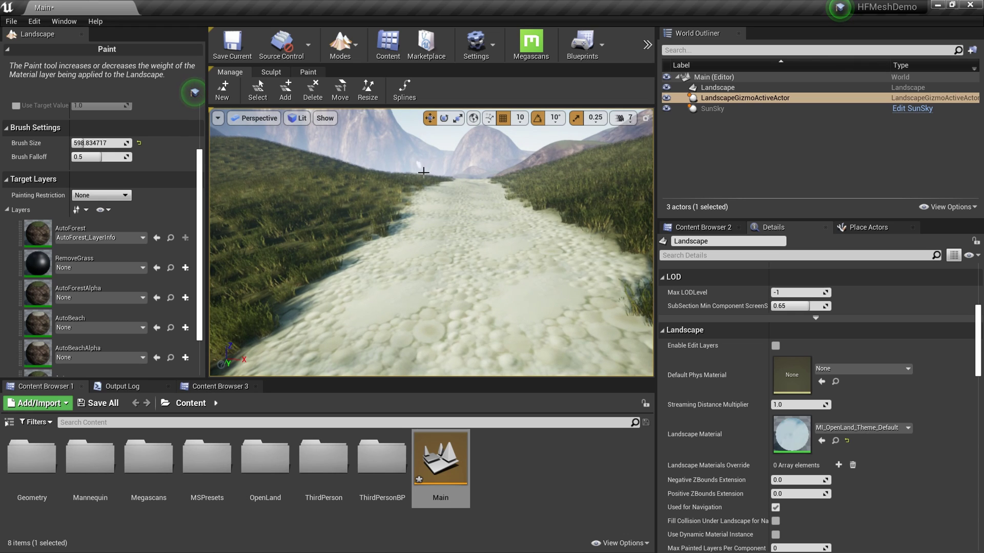
# Leave landscape editing mode and save the level
pyautogui.click(81, 34)
pyautogui.hotkey('ctrl', 's')
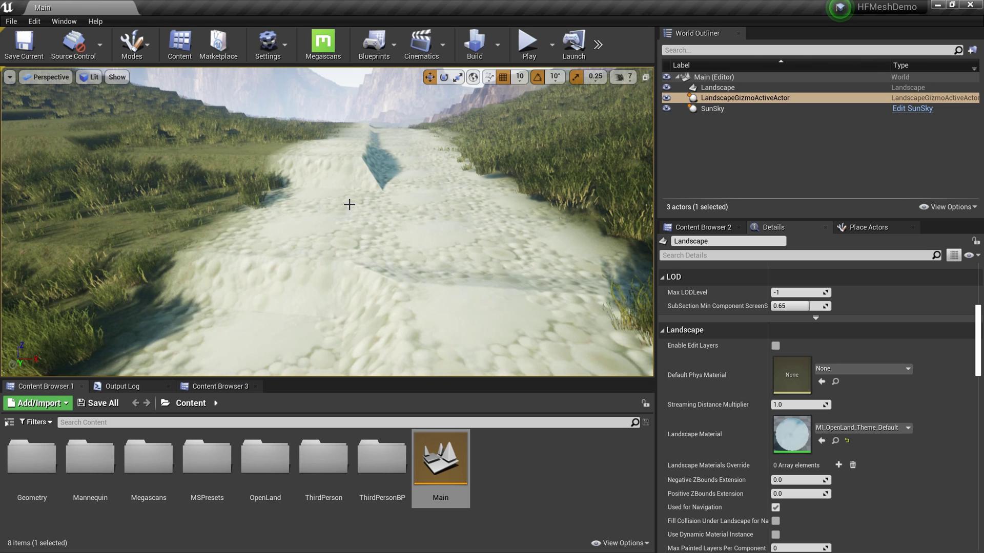
# Open the landscape's MI_OpenLand_Theme_Default material instance and filter its parameters for "custom1"
pyautogui.click(349, 204)
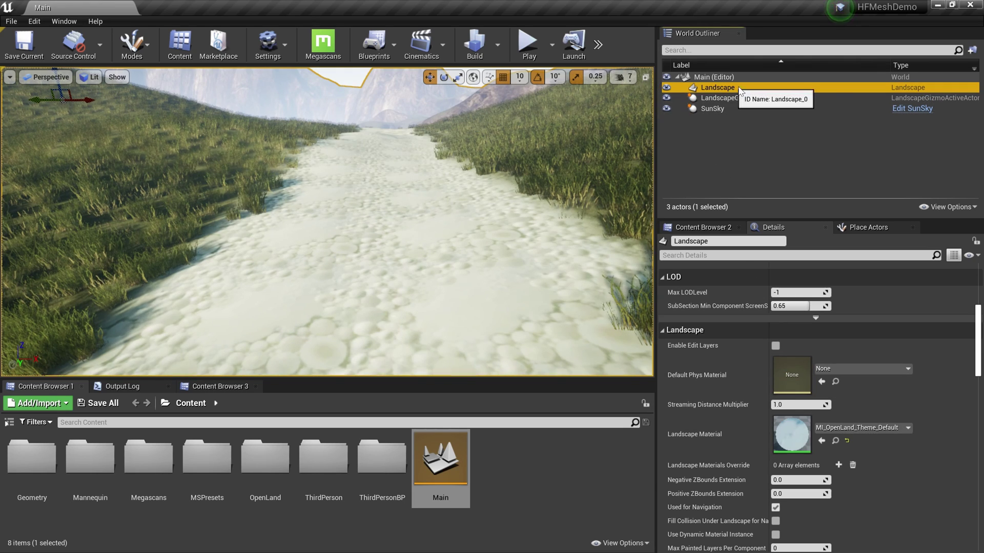
pyautogui.doubleClick(802, 433)
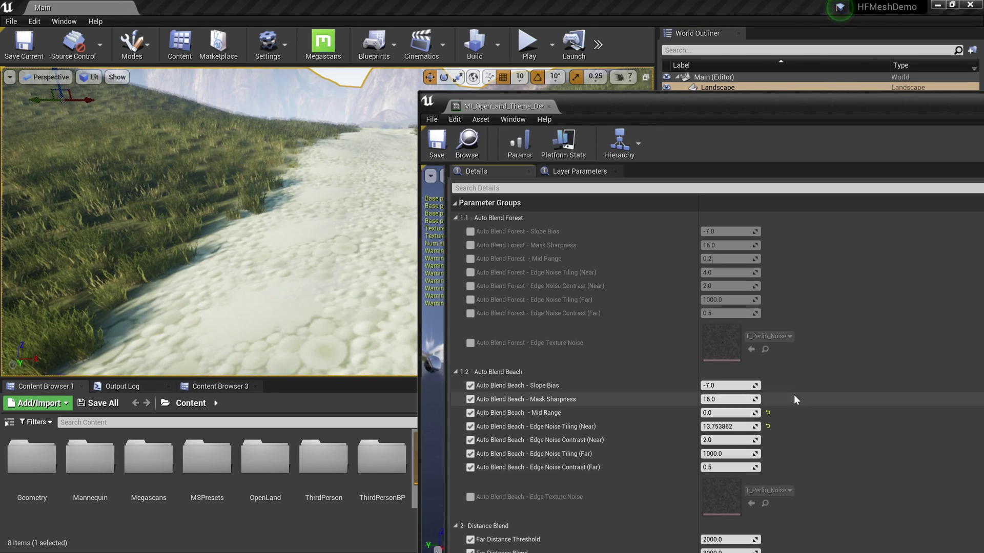
pyautogui.moveTo(677, 109); pyautogui.dragTo(705, 49)
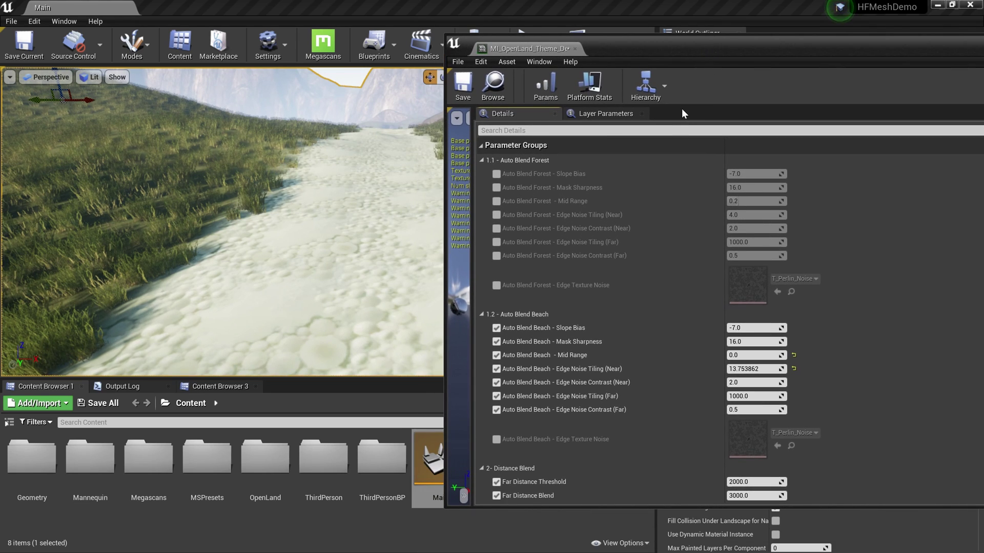
pyautogui.write('custom')
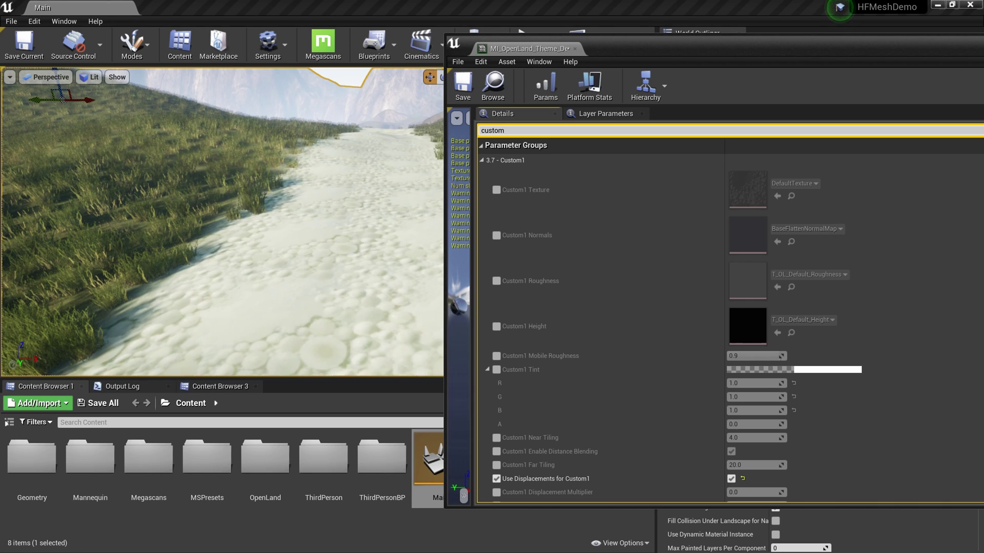
pyautogui.write('1')
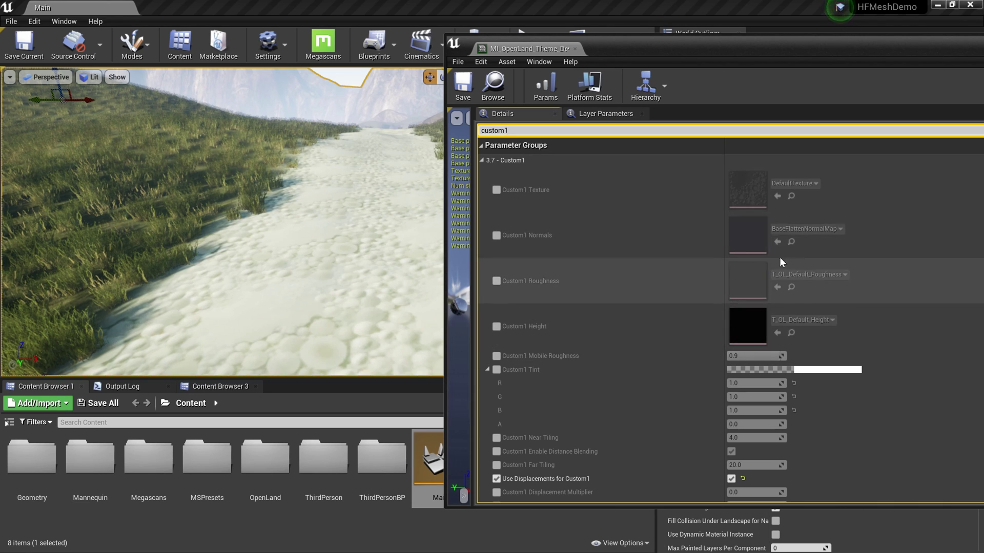
# Enable the Custom1 Texture, Normals, Roughness and Height parameter overrides in the material instance
pyautogui.click(495, 190)
pyautogui.click(497, 236)
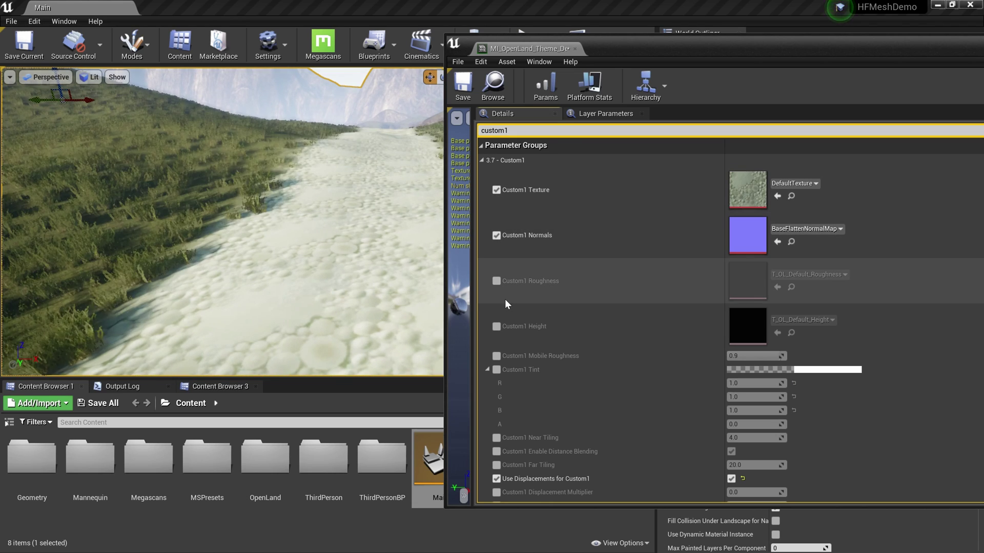
pyautogui.click(496, 281)
pyautogui.click(496, 327)
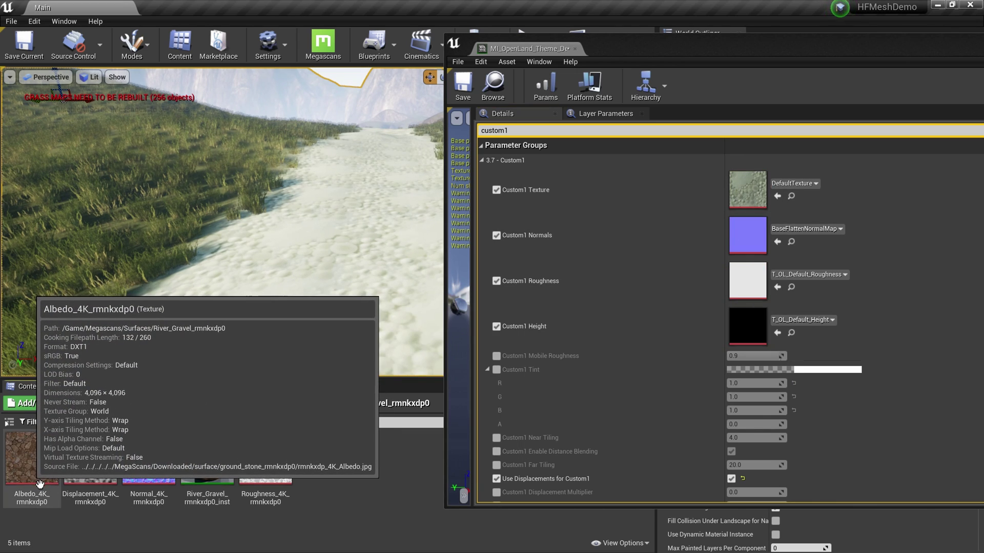
# Assign the River_Gravel Albedo, Displacement, Normal and Roughness 4K textures to the matching Custom1 Texture, Height, Normals and Roughness parameters
pyautogui.click(40, 484)
pyautogui.moveTo(40, 484); pyautogui.dragTo(737, 193)
pyautogui.click(91, 457)
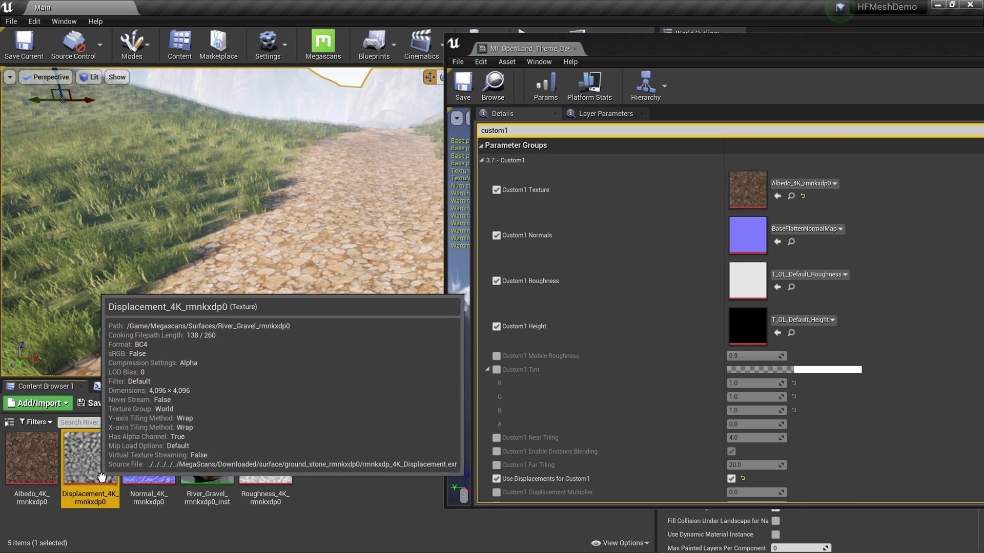
pyautogui.moveTo(91, 458); pyautogui.dragTo(738, 342)
pyautogui.click(149, 458)
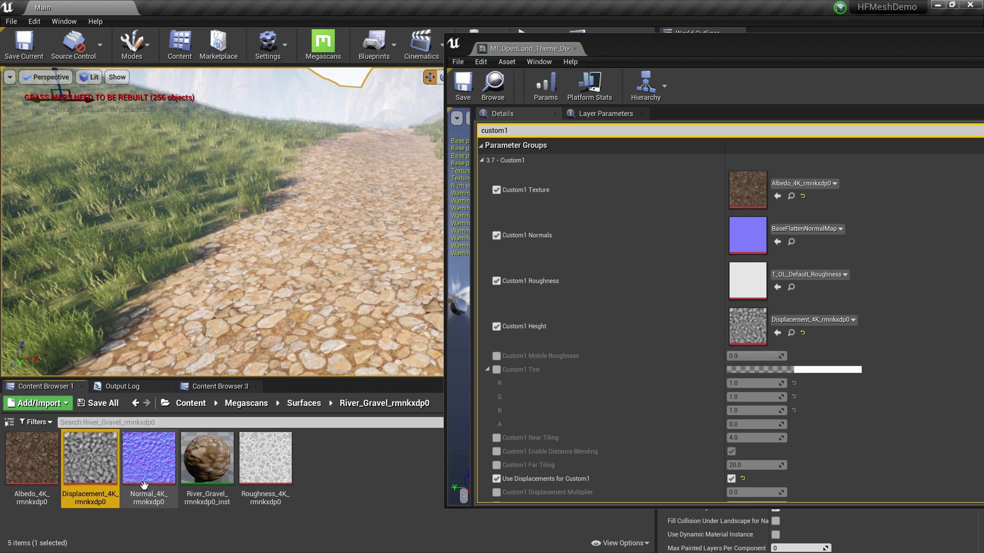
pyautogui.moveTo(148, 457); pyautogui.dragTo(748, 236)
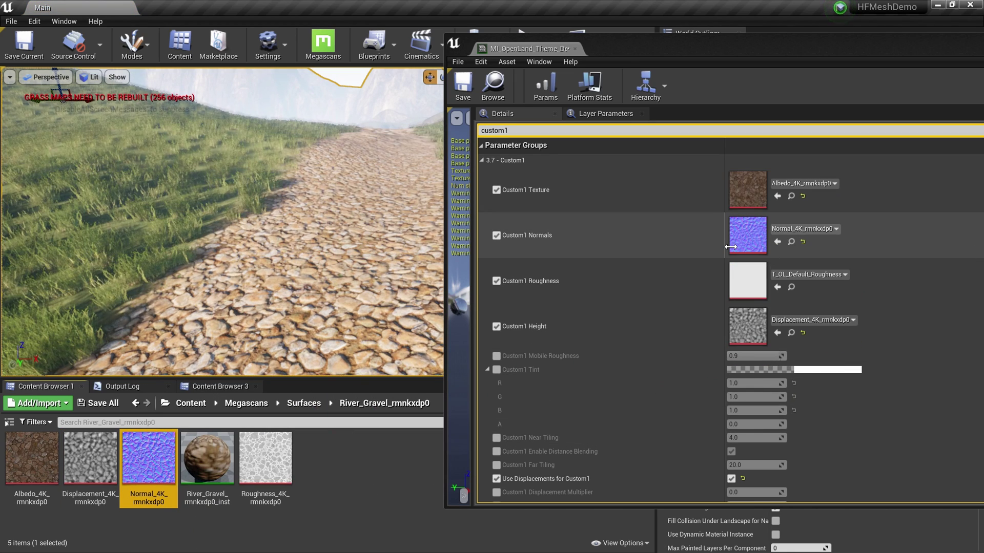
pyautogui.moveTo(266, 458); pyautogui.dragTo(748, 281)
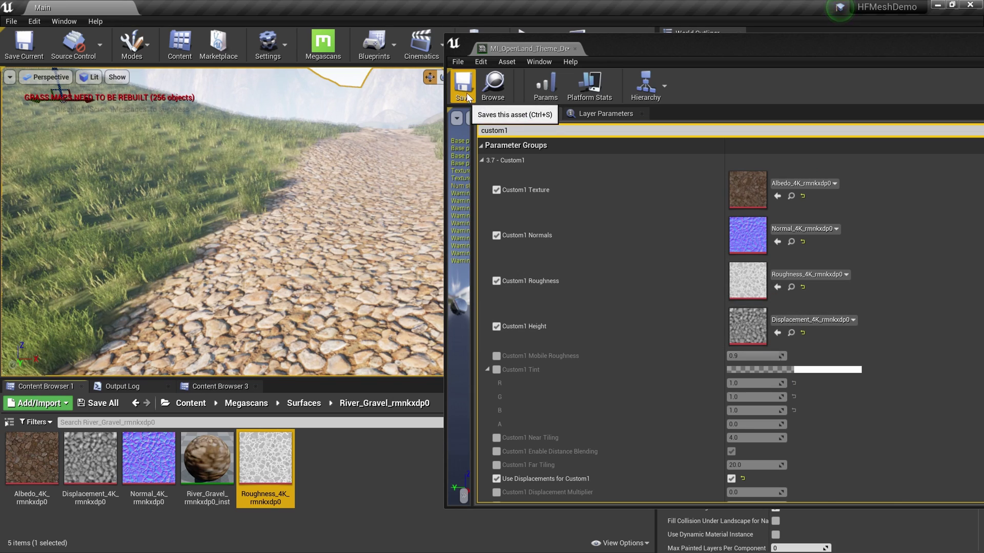
# Save the material instance and dock its editor in the main window, returning to the Main level
pyautogui.click(467, 94)
pyautogui.moveTo(528, 49); pyautogui.dragTo(202, 7)
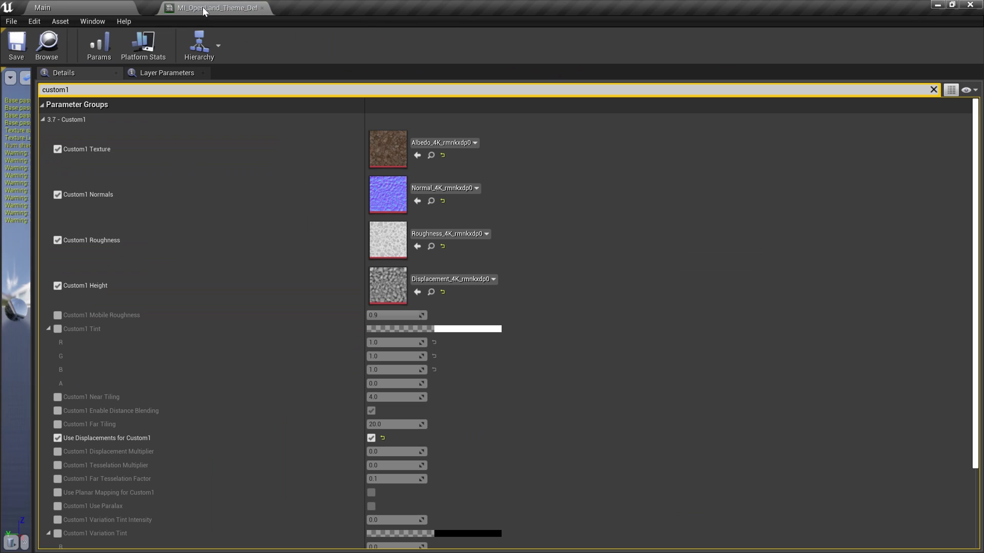
pyautogui.click(77, 7)
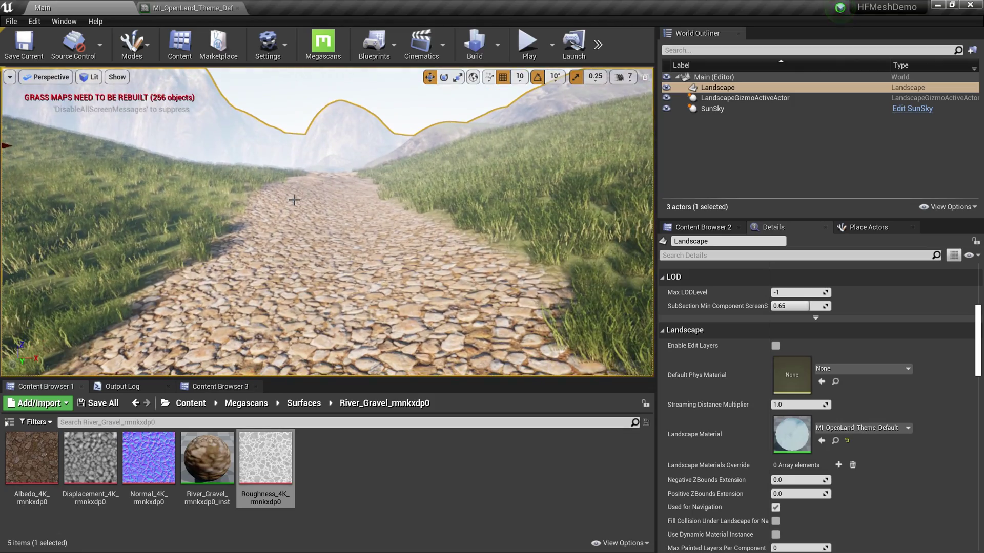
# Play the level to examine the gravel path up close with the character, and return to editing
pyautogui.hotkey('alt', 'p')
pyautogui.press('w')
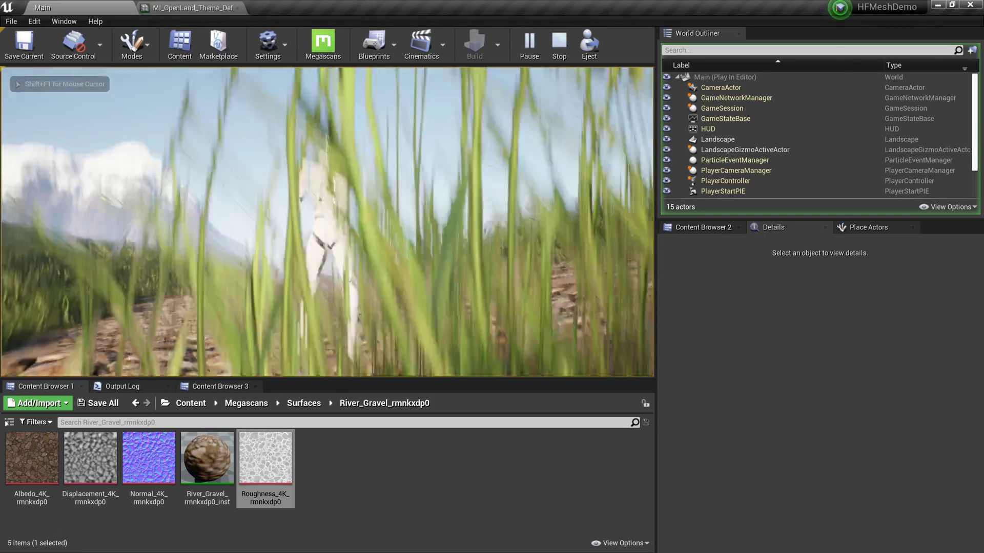
pyautogui.press('w')
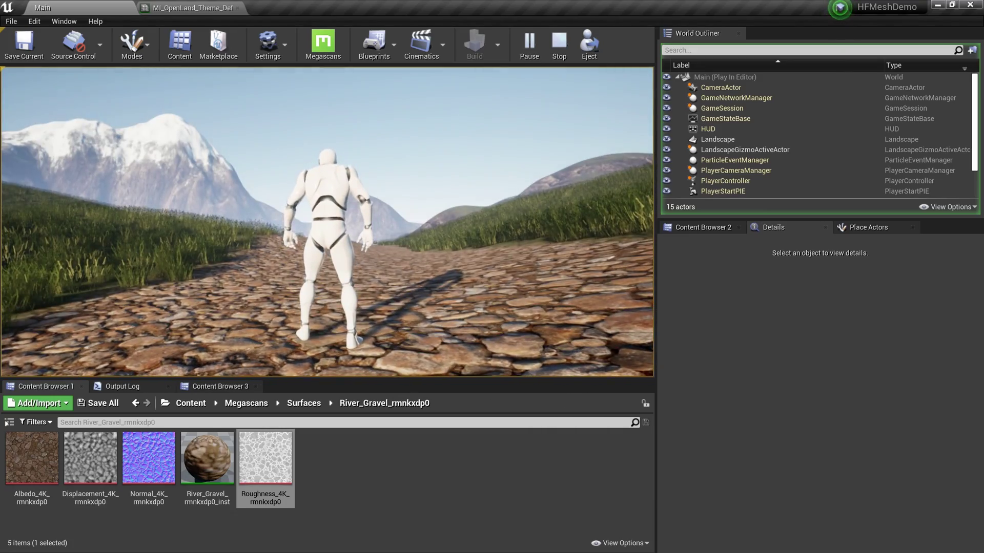
pyautogui.press('Escape')
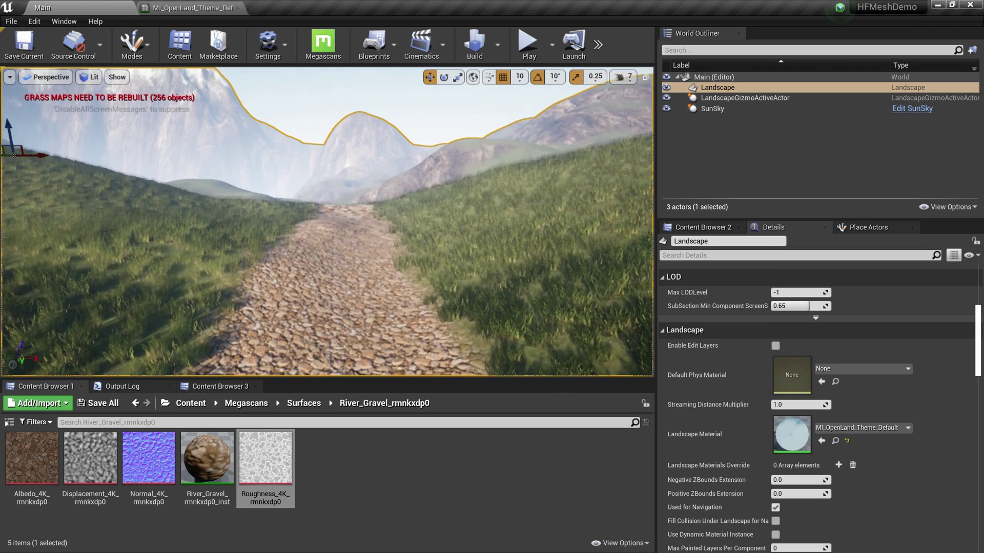
pyautogui.moveTo(319, 248); pyautogui.dragTo(333, 227, button='right')
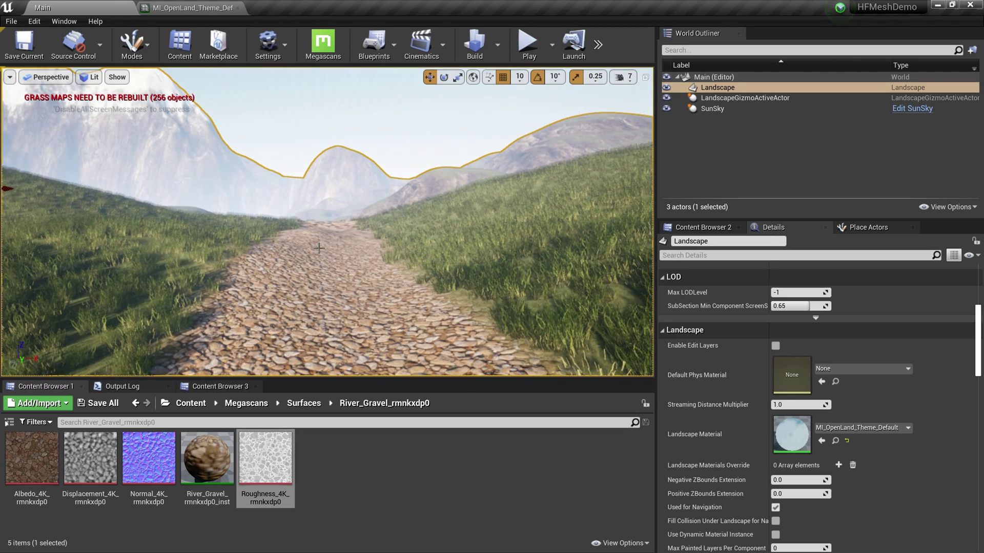
# Run the OpenLand_HF_Mesh_Widget utility from the OpenLand/Widgets folder and add HF mesh support to the Landscape
pyautogui.click(191, 403)
pyautogui.doubleClick(266, 458)
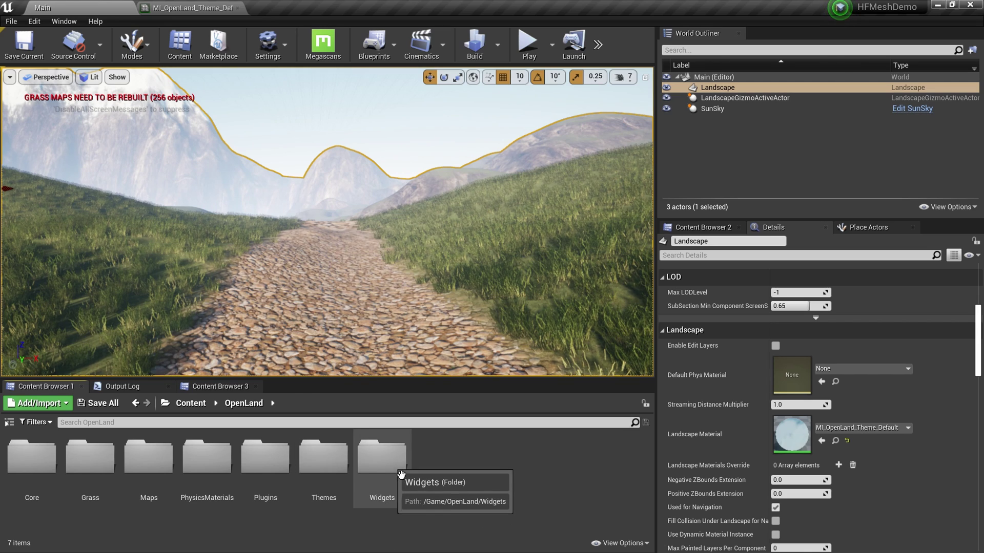
pyautogui.doubleClick(381, 458)
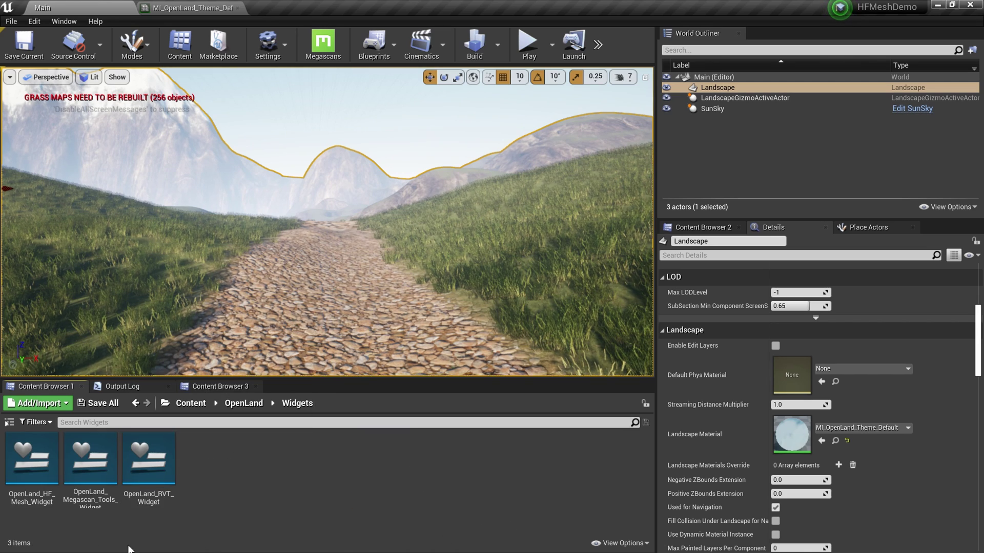
pyautogui.click(41, 500)
pyautogui.rightClick(37, 492)
pyautogui.moveTo(89, 313)
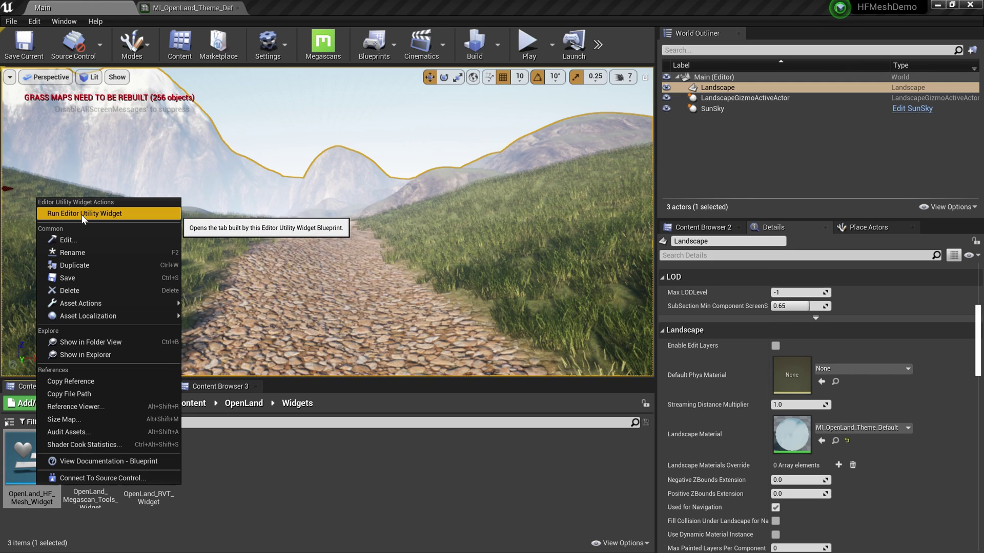
pyautogui.click(96, 213)
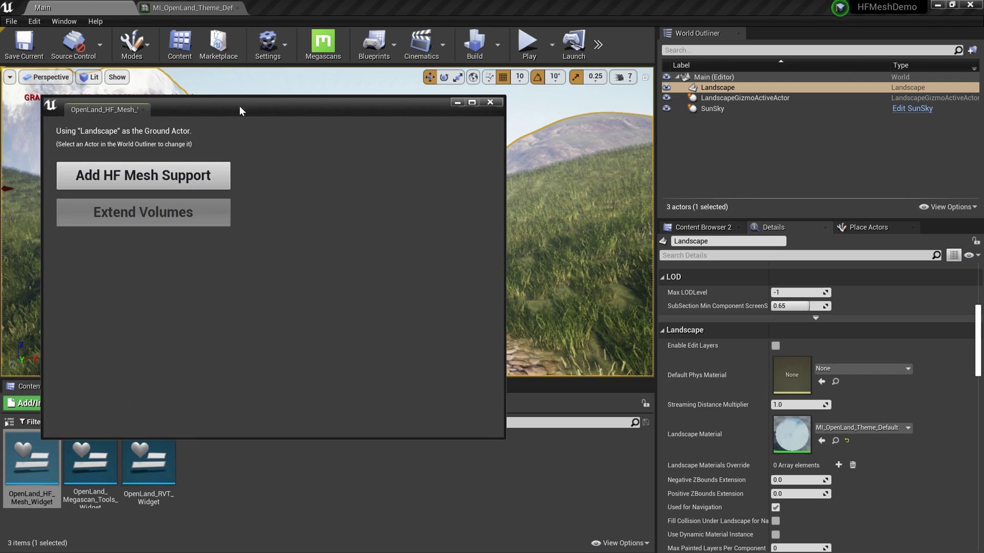
pyautogui.click(148, 186)
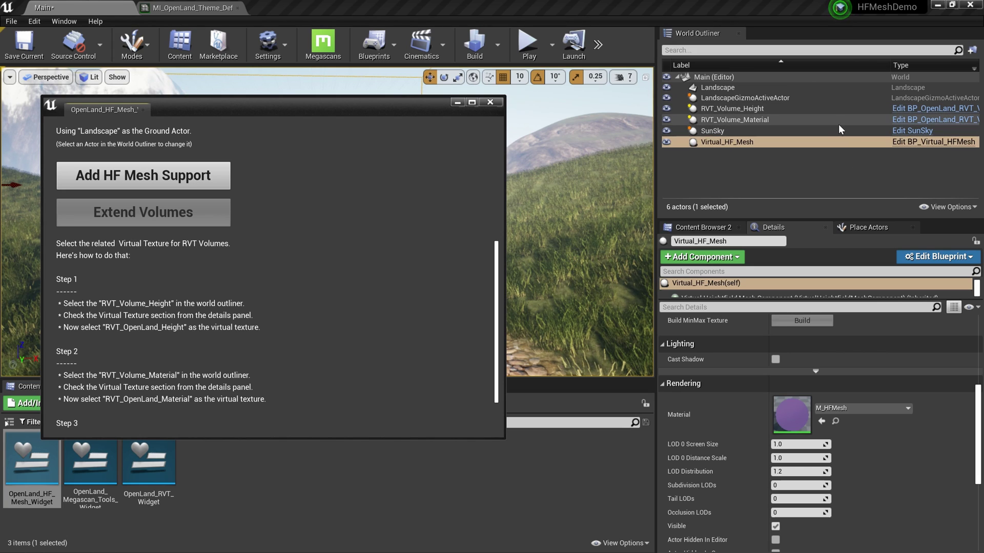
# Set the virtual texture of the RVT_Volume_Height actor to RVT_OpenLand_Height
pyautogui.click(743, 110)
pyautogui.scroll(2, 859, 325)
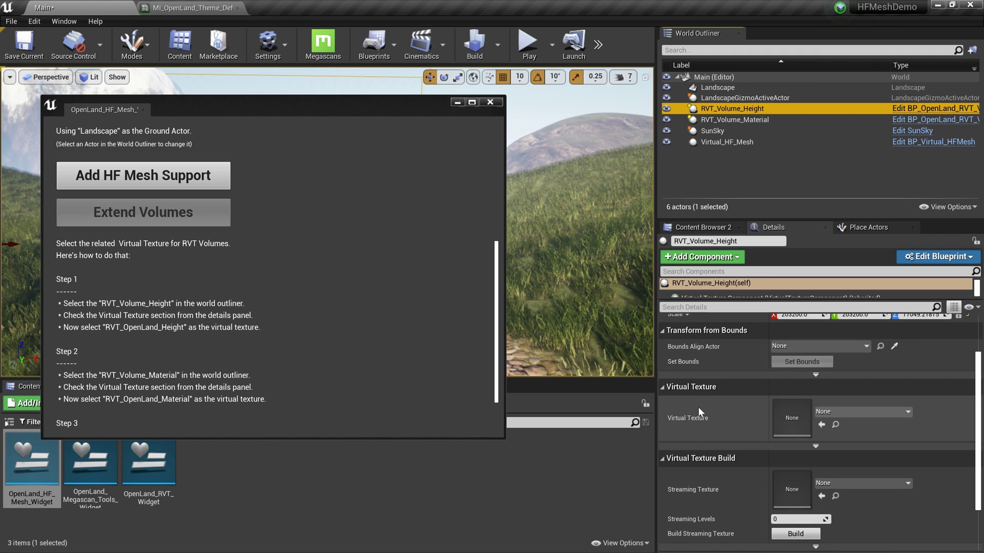
pyautogui.click(852, 413)
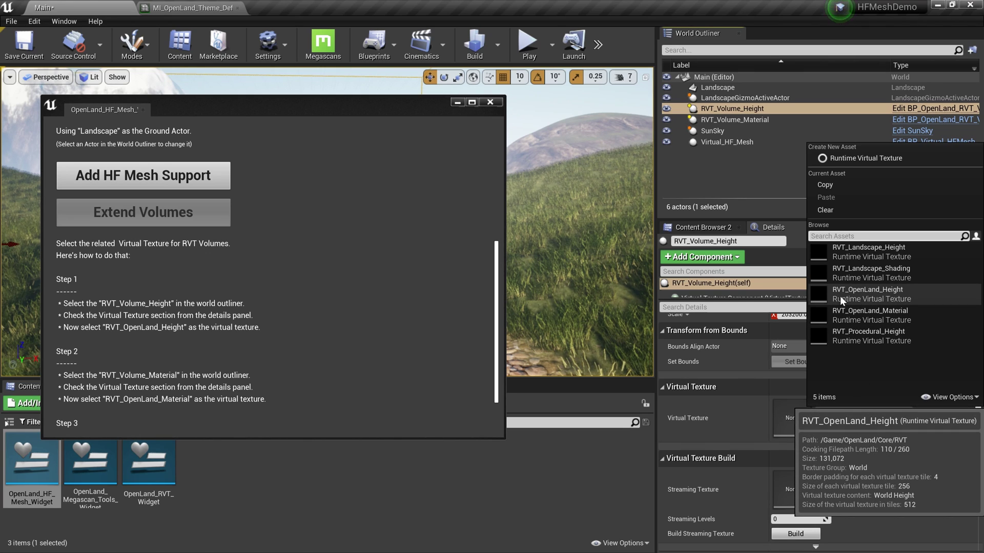
pyautogui.click(879, 293)
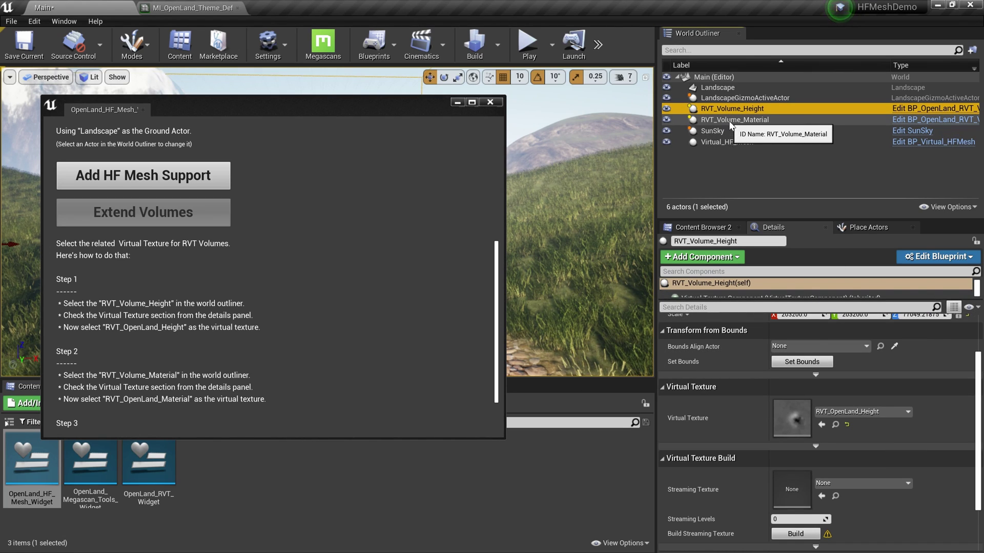
# Set the virtual texture of the RVT_Volume_Material actor to RVT_OpenLand_Material
pyautogui.click(751, 121)
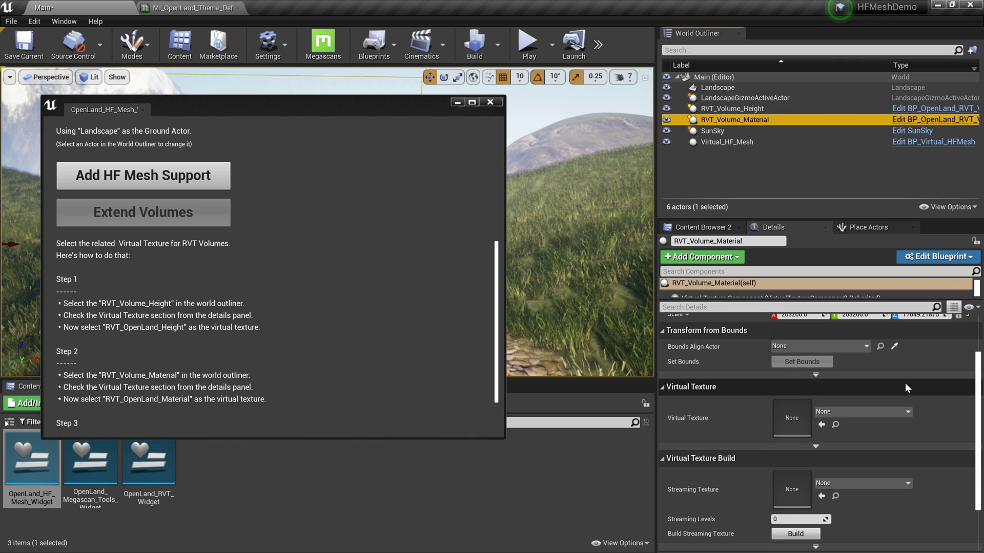
pyautogui.click(863, 414)
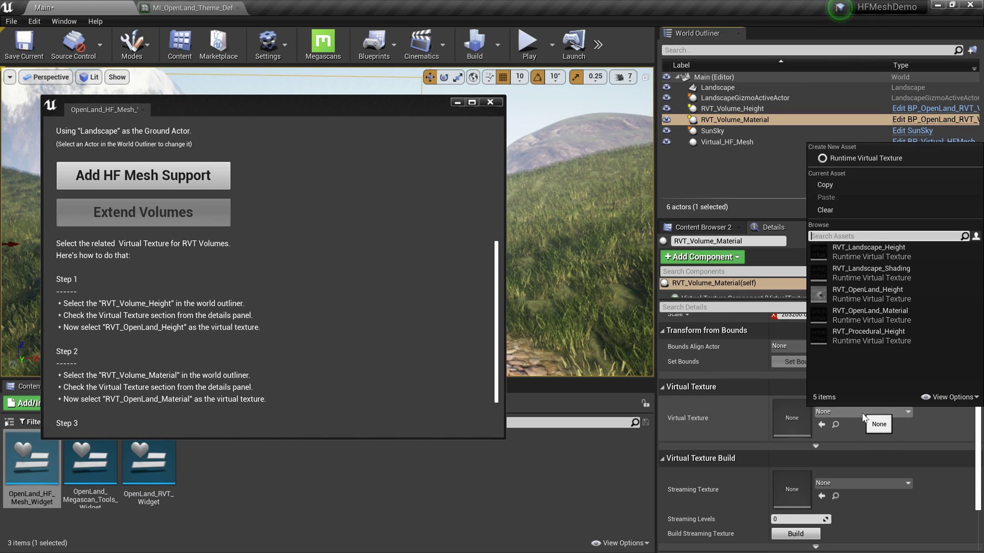
pyautogui.click(891, 315)
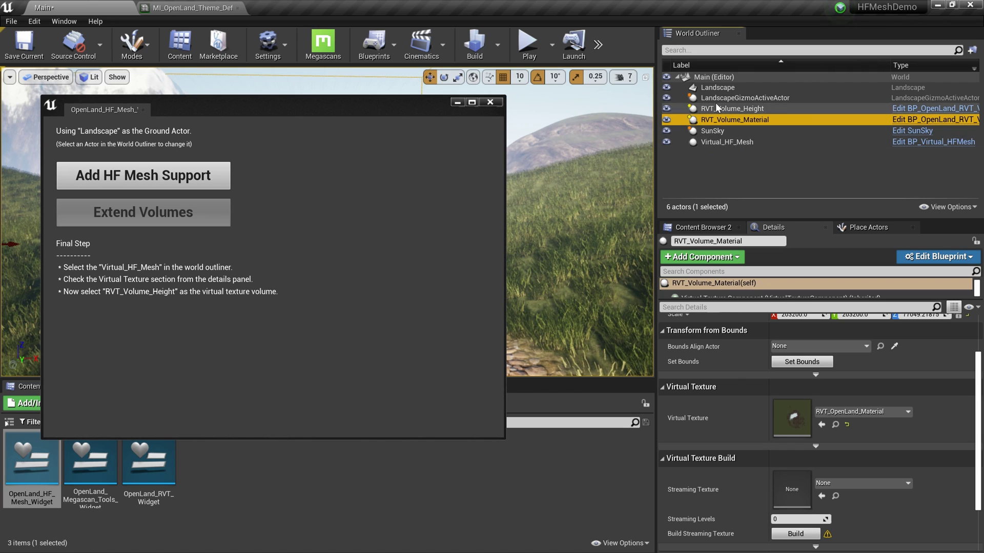
# Set the Heightfield virtual texture of the Virtual_HF_Mesh actor to RVT_Volume_Height
pyautogui.click(728, 143)
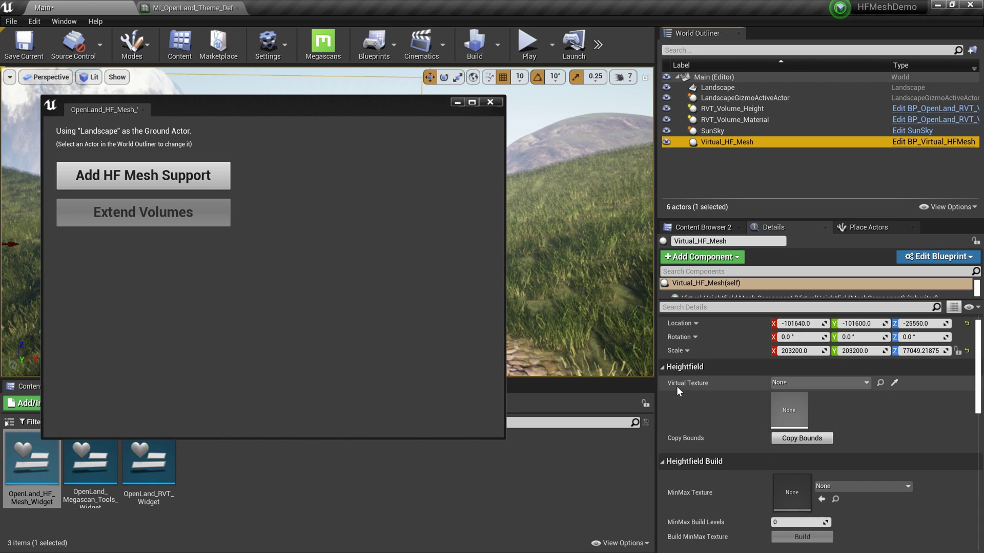
pyautogui.click(797, 384)
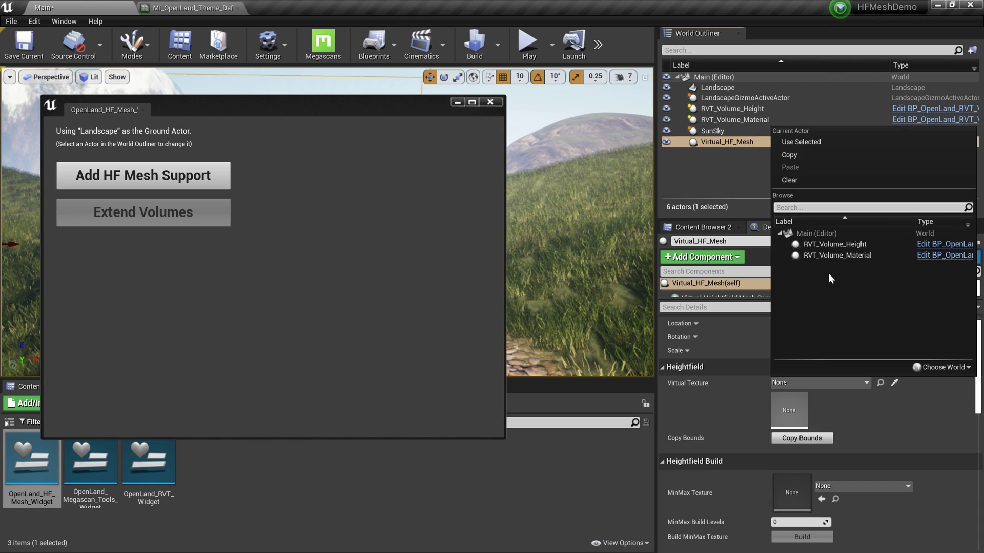
pyautogui.click(835, 245)
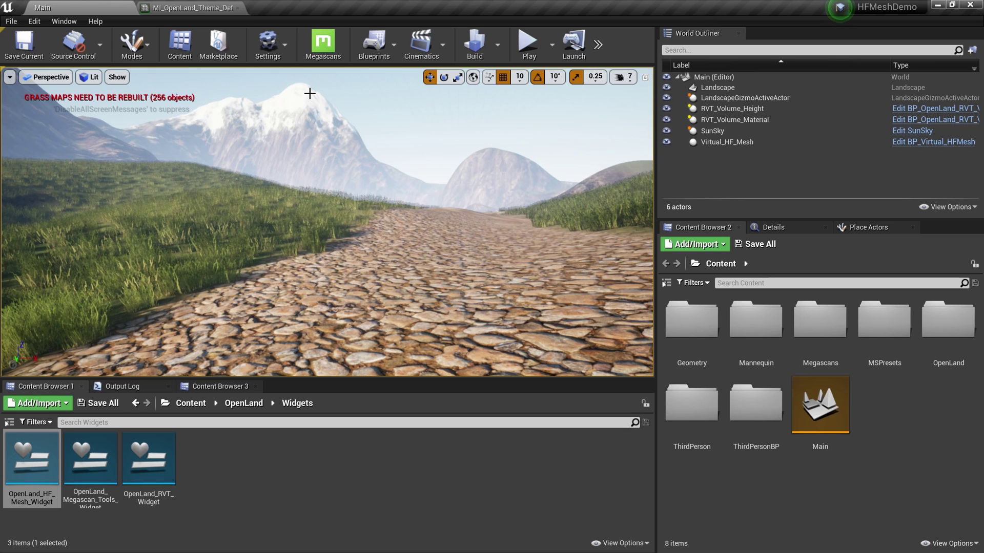
# Examine the Virtual_HF_Mesh geometry in Brush Wireframe view, toggling the mesh's visibility off and on, and restore the Lit view
pyautogui.click(94, 77)
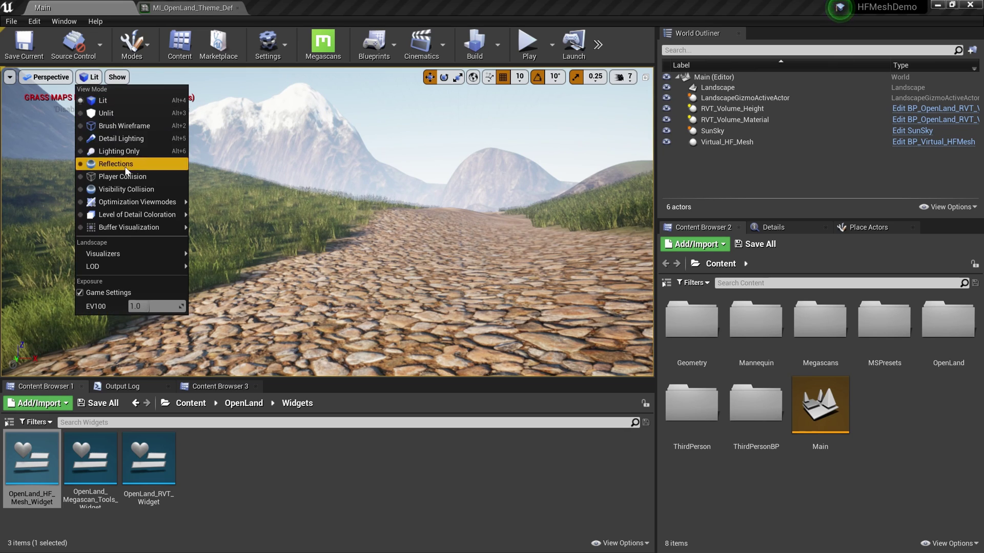
pyautogui.click(125, 127)
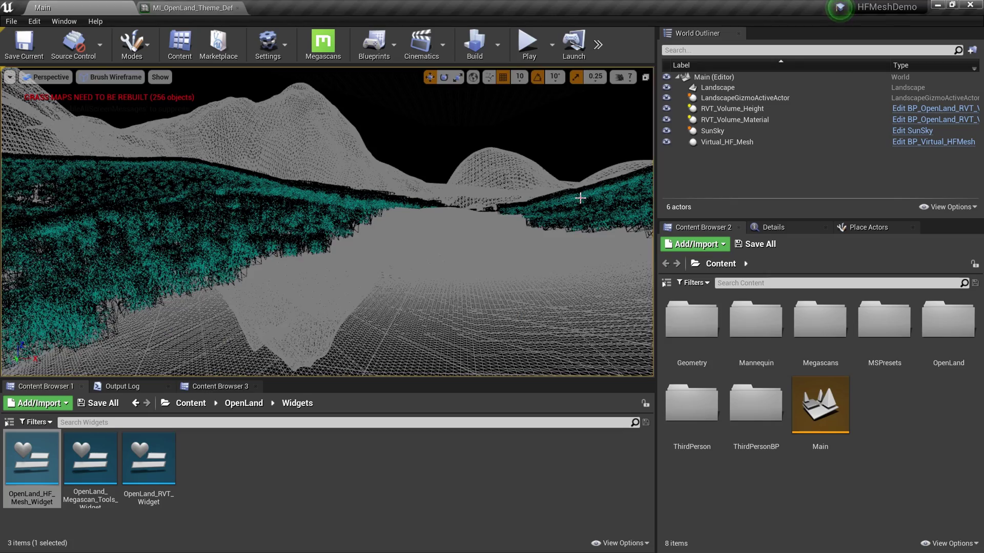
pyautogui.moveTo(529, 232)
pyautogui.mouseDown(button='right')
pyautogui.moveTo(569, 359)
pyautogui.moveTo(529, 233)
pyautogui.mouseUp(button='right')
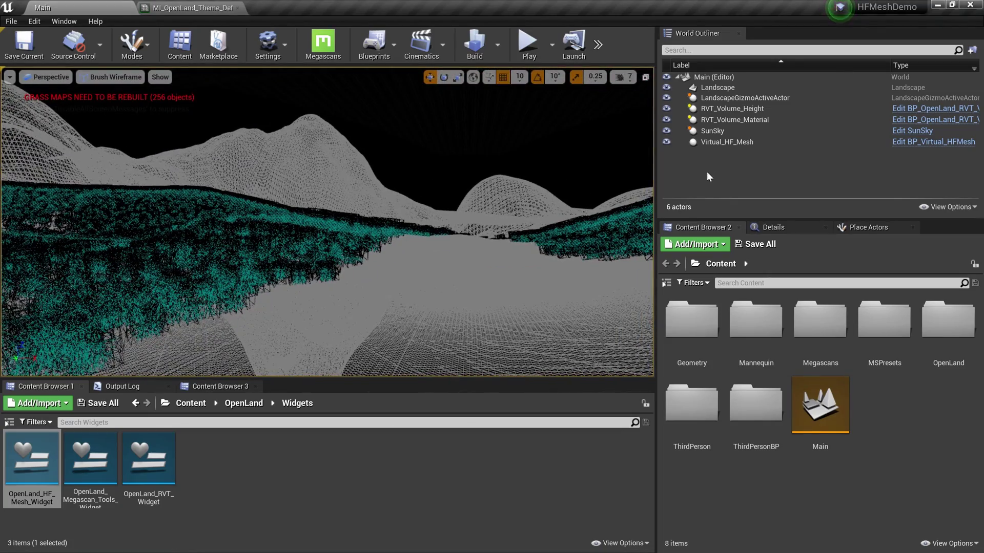
pyautogui.click(724, 142)
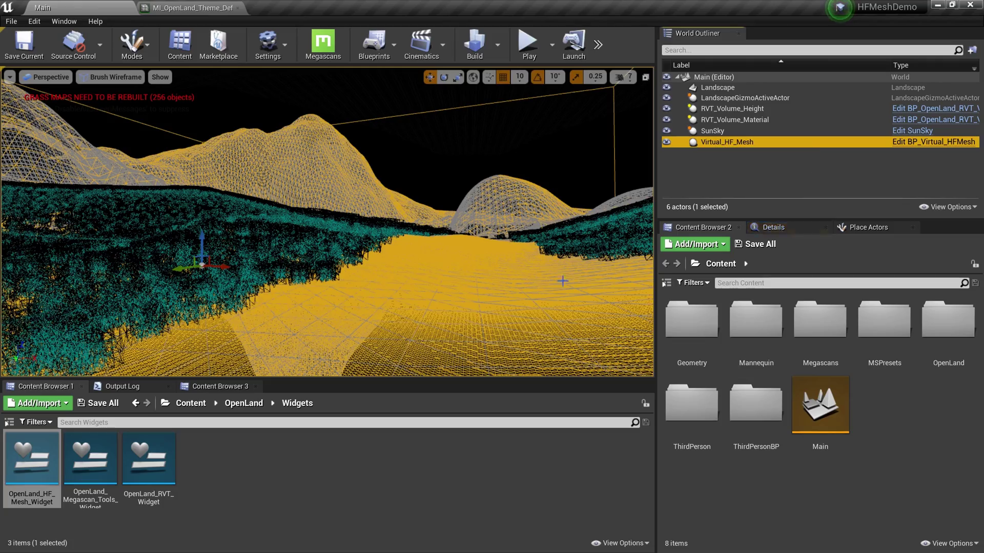
pyautogui.moveTo(542, 320); pyautogui.dragTo(597, 333, button='right')
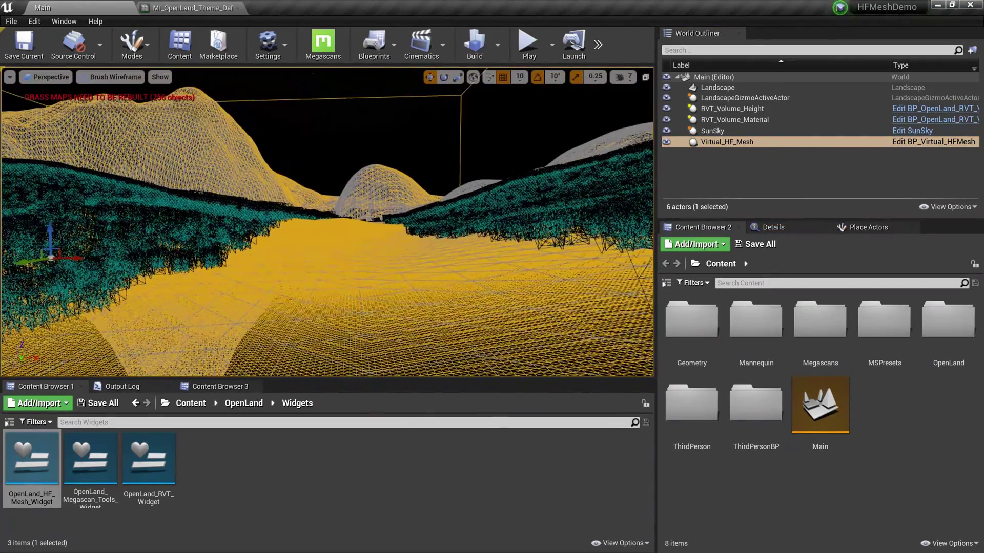
pyautogui.click(666, 142)
pyautogui.click(663, 142)
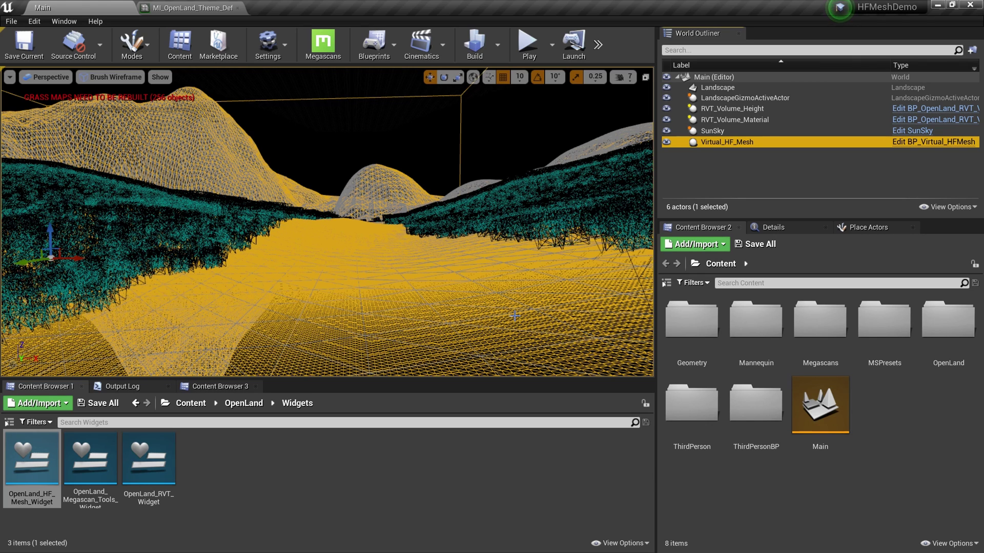
pyautogui.hotkey('alt', '4')
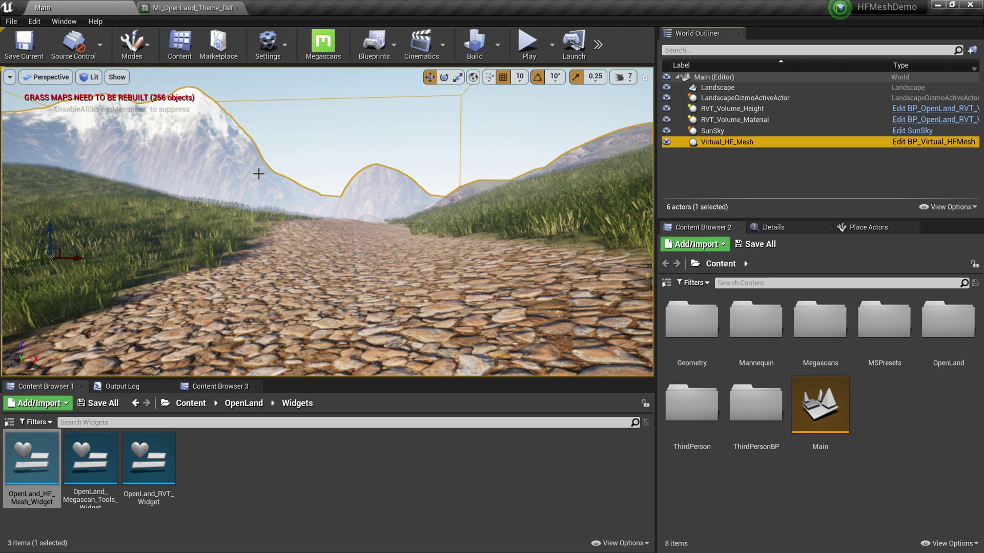
# Save the level and reload the Main level from the Content folder
pyautogui.hotkey('ctrl', 's')
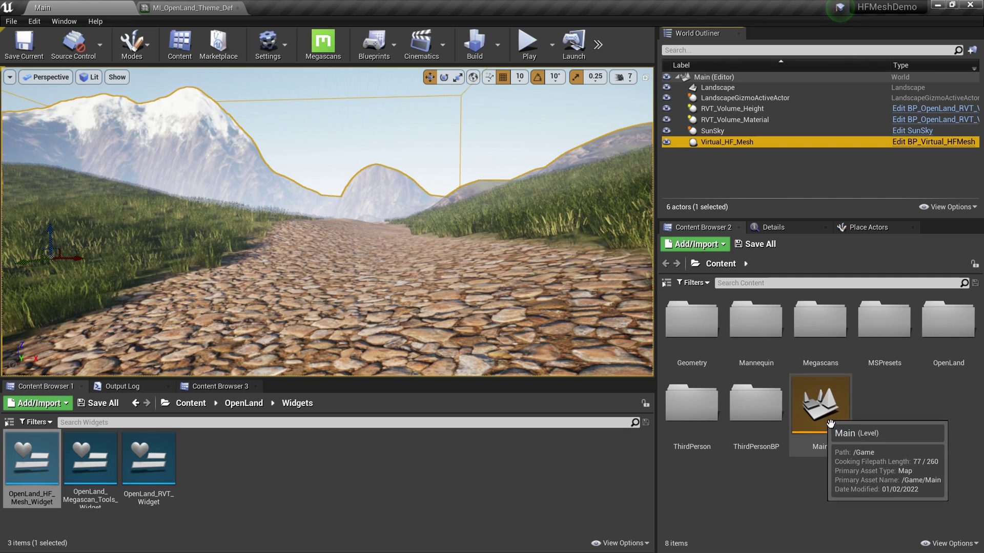
pyautogui.doubleClick(834, 426)
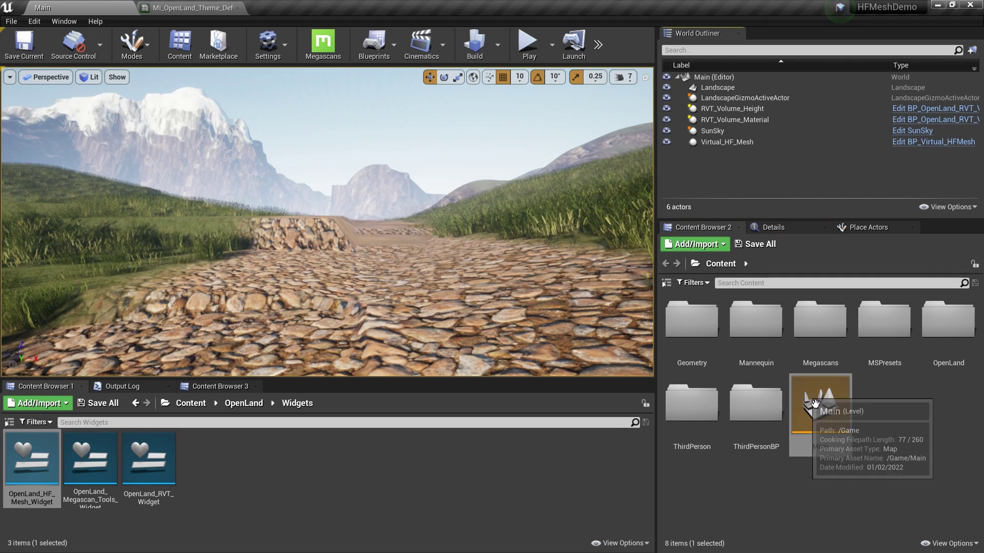
# Play-test the reloaded level on the stone path and end the play session
pyautogui.hotkey('alt', 'p')
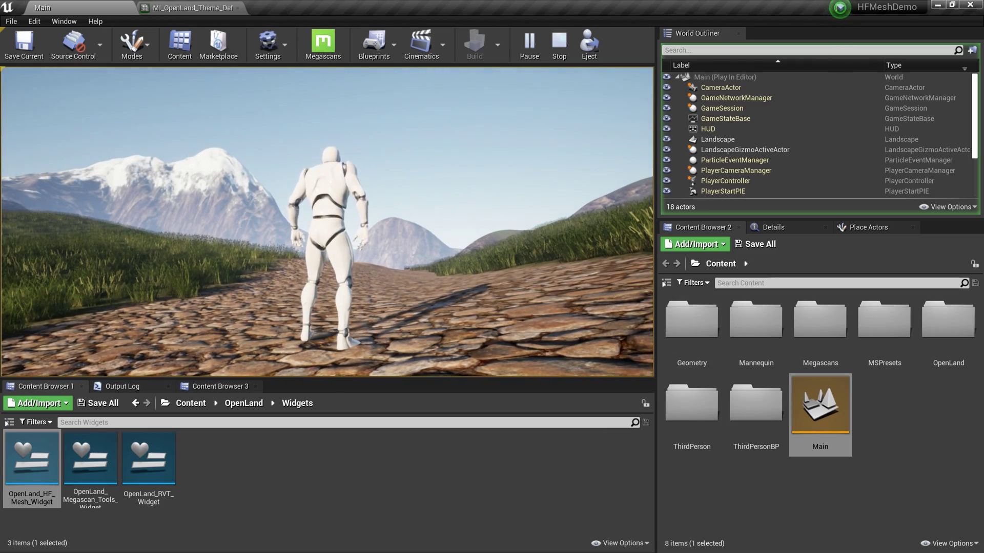
pyautogui.press('Escape')
# Undock the MI_OpenLand_Theme_Default editor into a floating window over the level editor and make that window taller
pyautogui.click(187, 8)
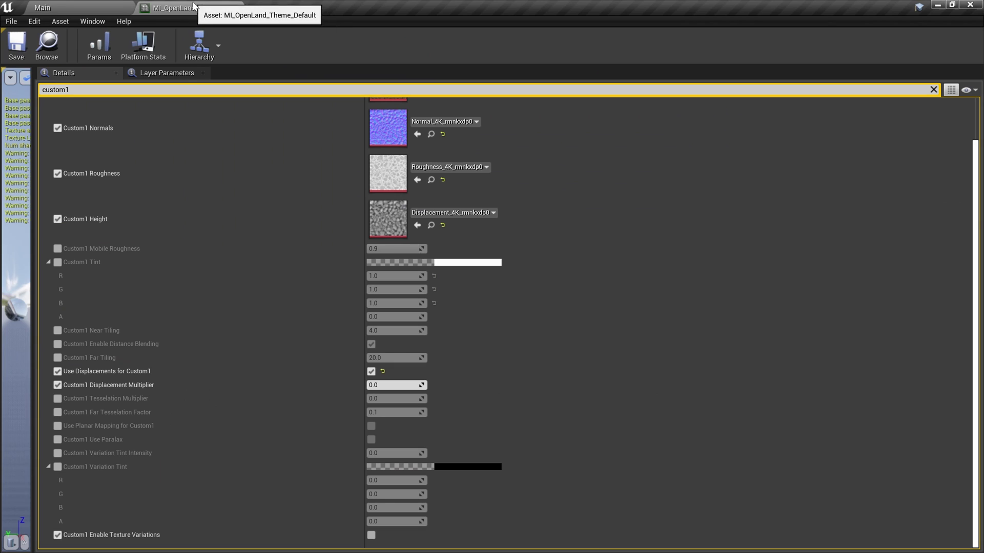
pyautogui.moveTo(187, 8); pyautogui.dragTo(430, 179)
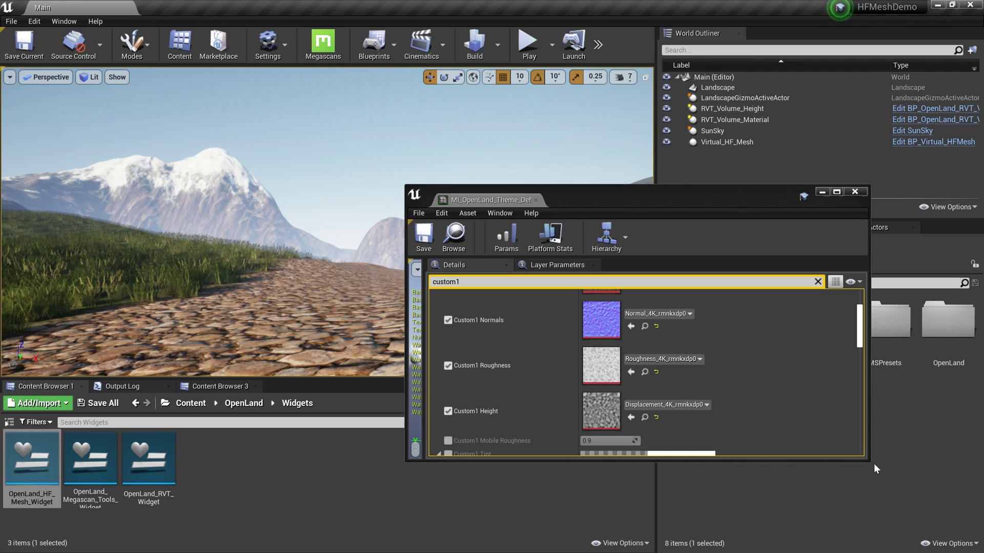
pyautogui.moveTo(873, 465); pyautogui.dragTo(866, 521)
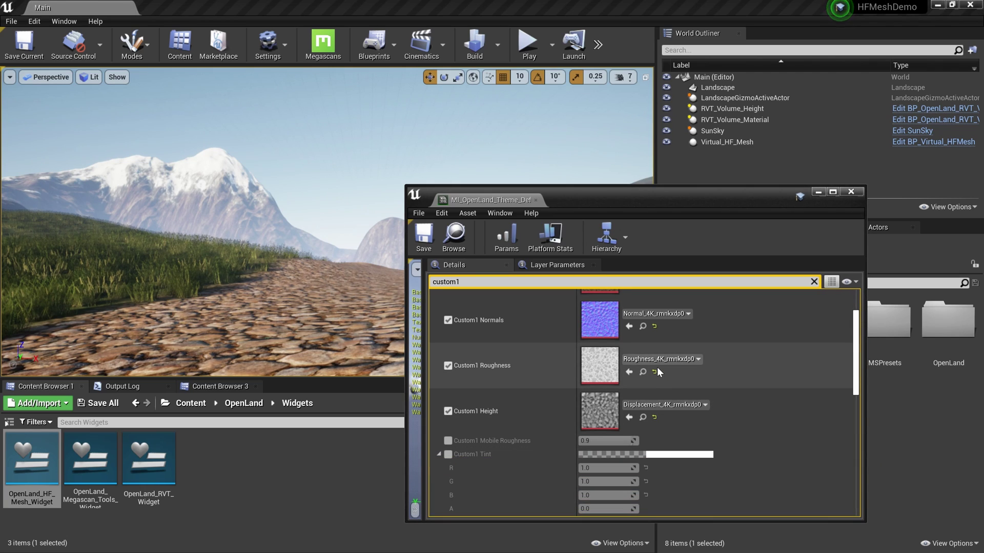
# Set the Custom1 Displacement Multiplier to 50 with the stone path in view beside the material instance window
pyautogui.scroll(-2, 657, 367)
pyautogui.scroll(-5, 650, 377)
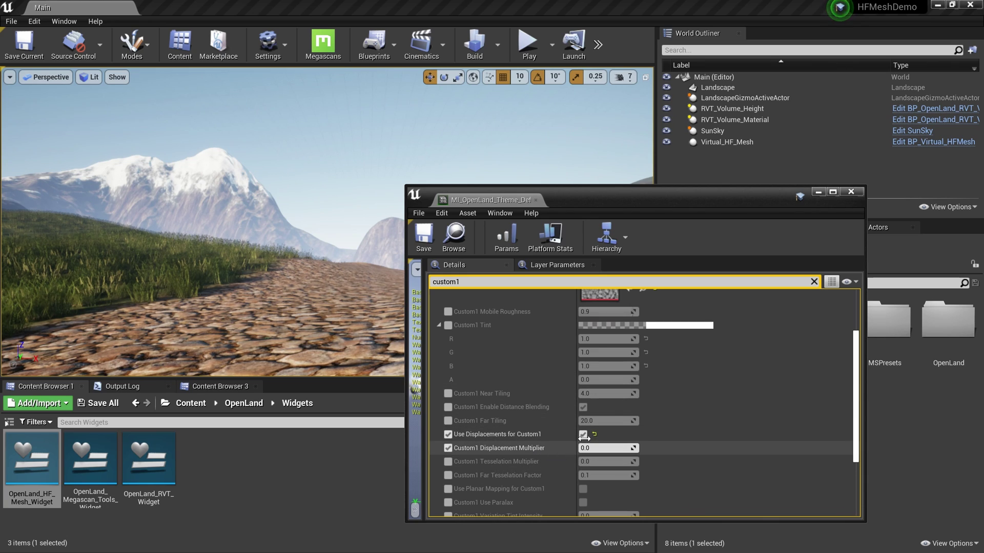
pyautogui.moveTo(637, 200); pyautogui.dragTo(734, 167)
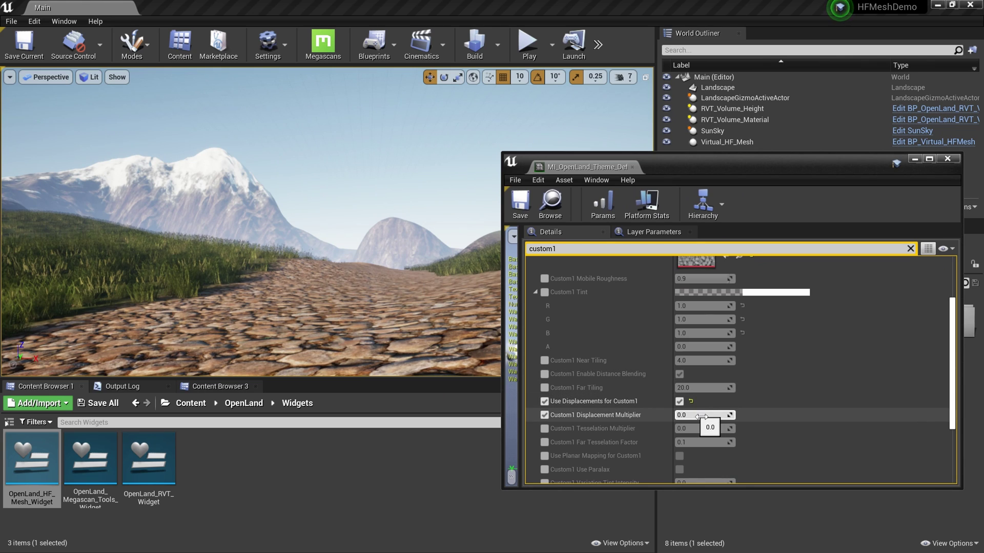
pyautogui.press('Return')
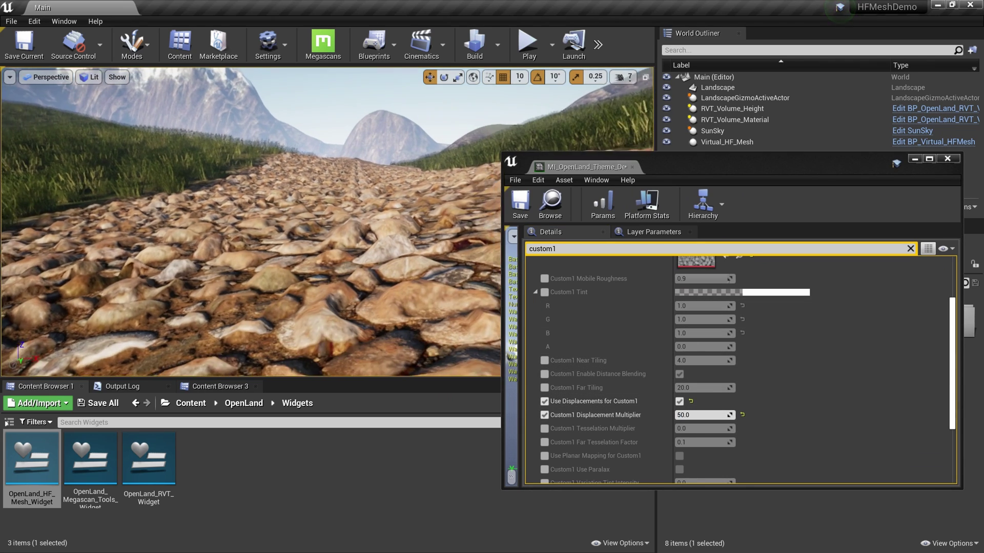
pyautogui.moveTo(326, 221); pyautogui.dragTo(357, 194, button='right')
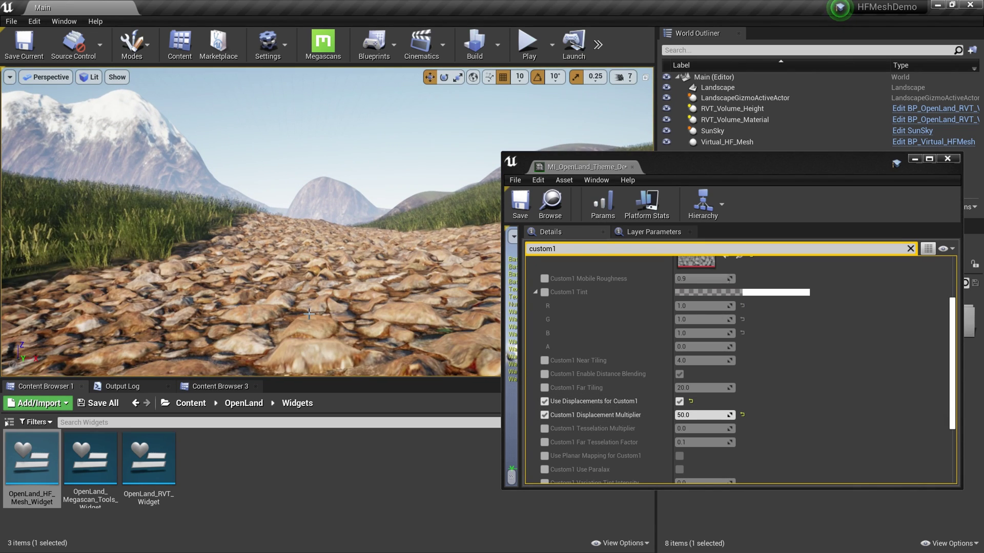
# Reduce the Custom1 Displacement Multiplier to 30 and inspect the stones in the viewport
pyautogui.click(695, 415)
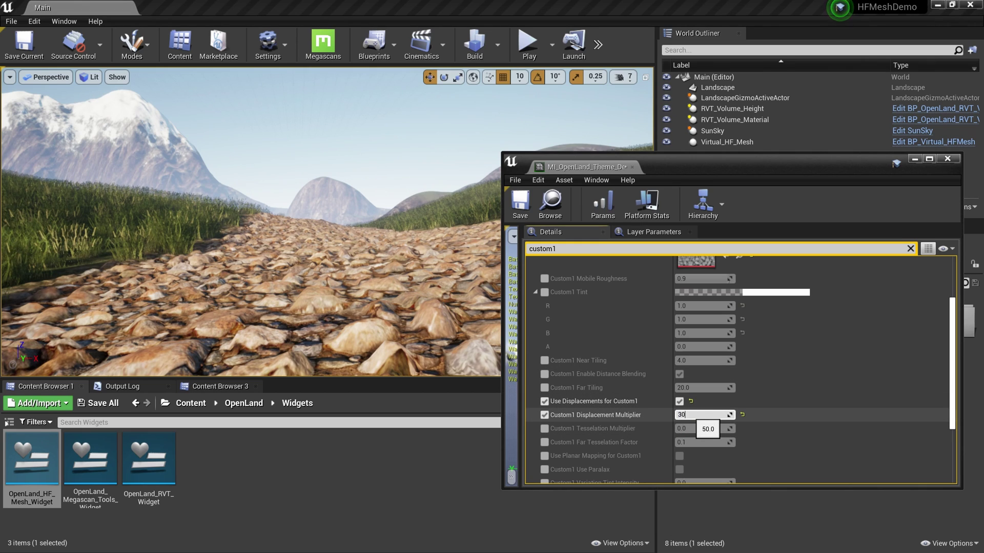
pyautogui.click(359, 256)
pyautogui.moveTo(359, 257)
pyautogui.mouseDown(button='right')
pyautogui.moveTo(323, 259)
pyautogui.moveTo(377, 260)
pyautogui.mouseUp(button='right')
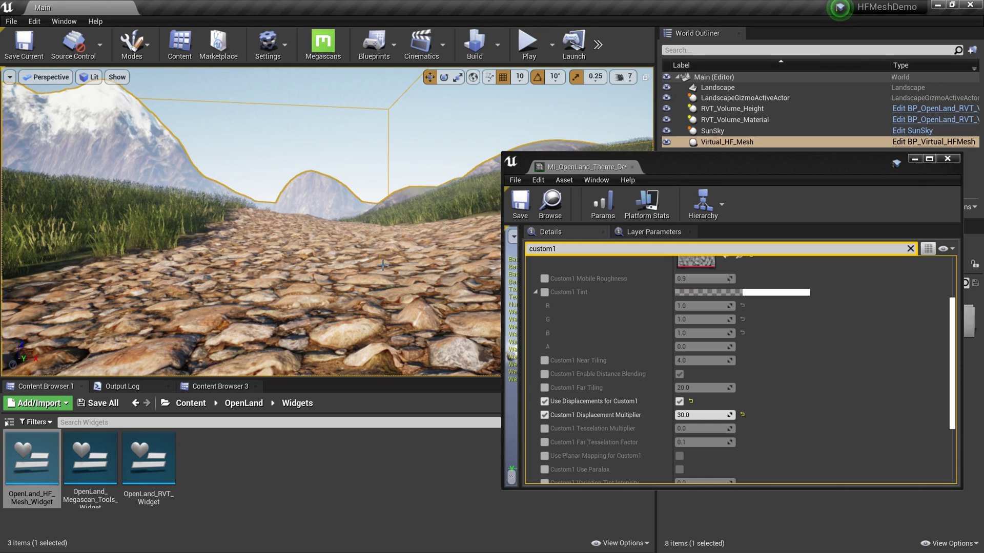
# Play-test the level by walking the character along the displaced path, and end the play session
pyautogui.hotkey('alt', 'p')
pyautogui.press('w')
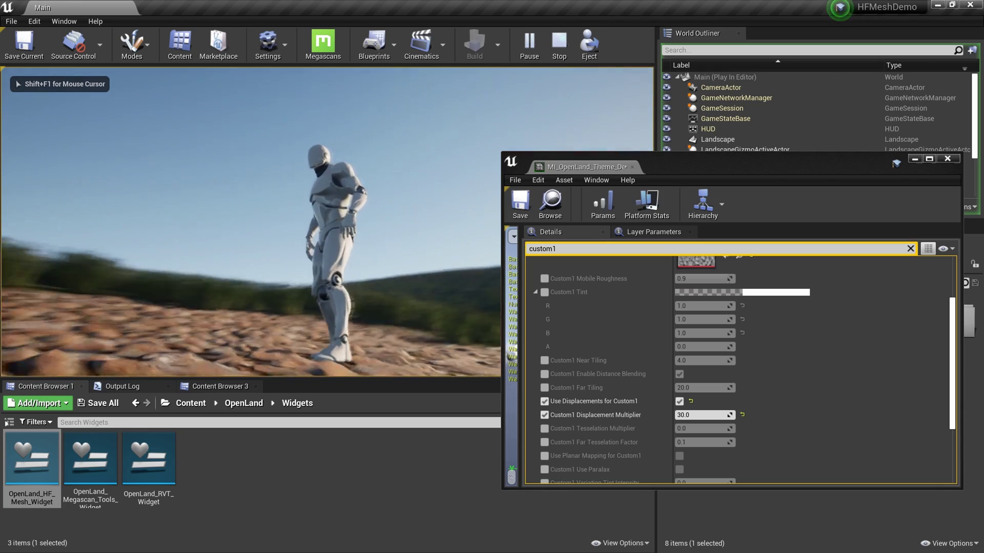
pyautogui.press('w')
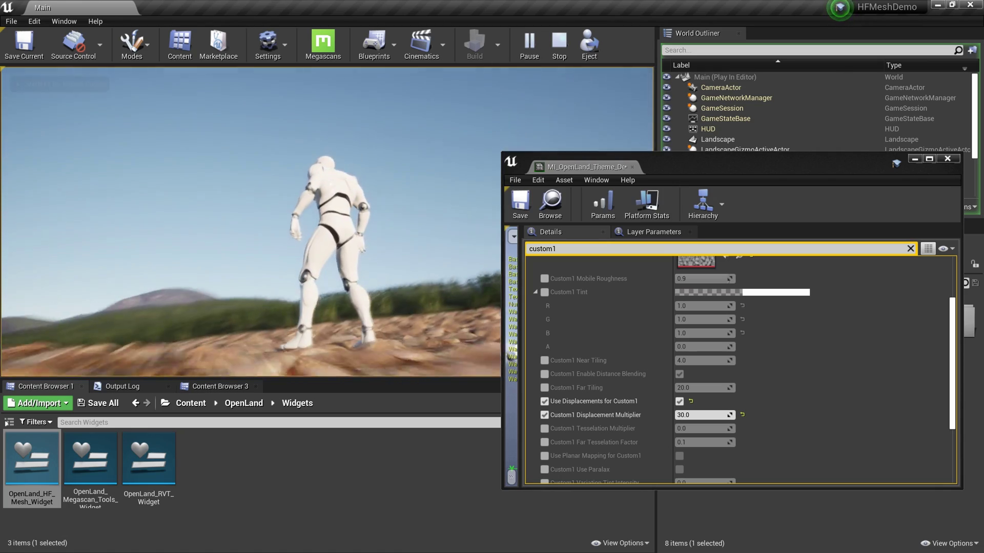
pyautogui.press('Escape')
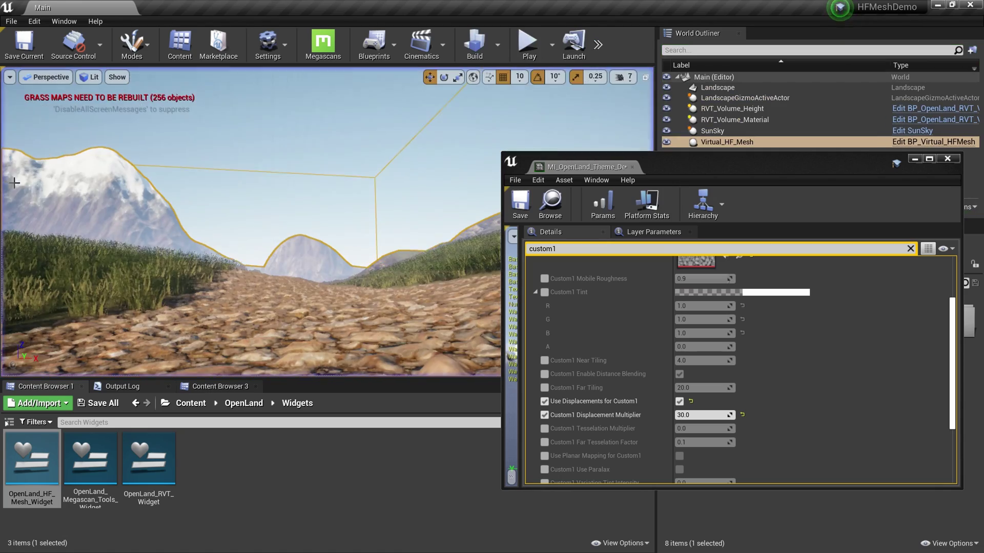
# Set the Custom1 Displacement Multiplier to 40 and play-test the level
pyautogui.click(691, 416)
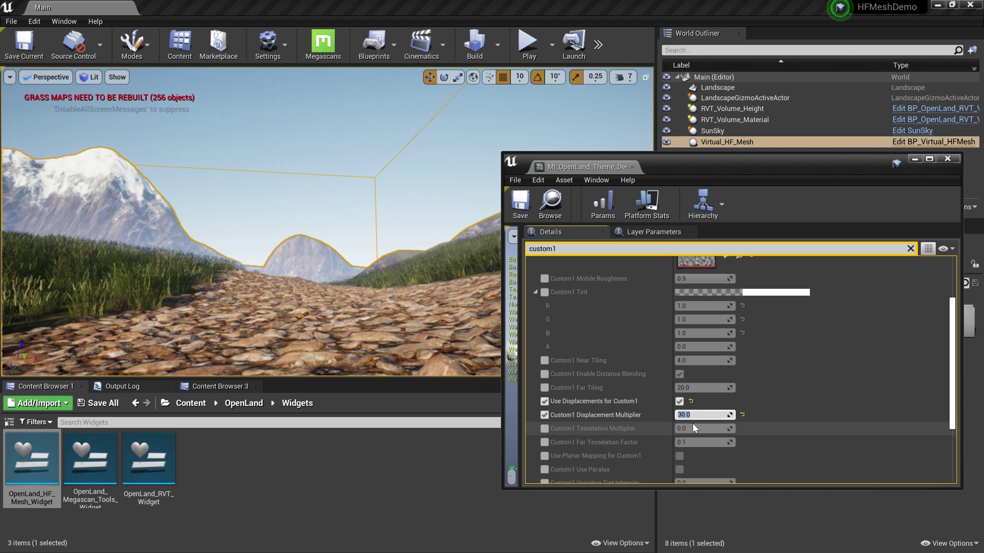
pyautogui.write('40')
pyautogui.press('Return')
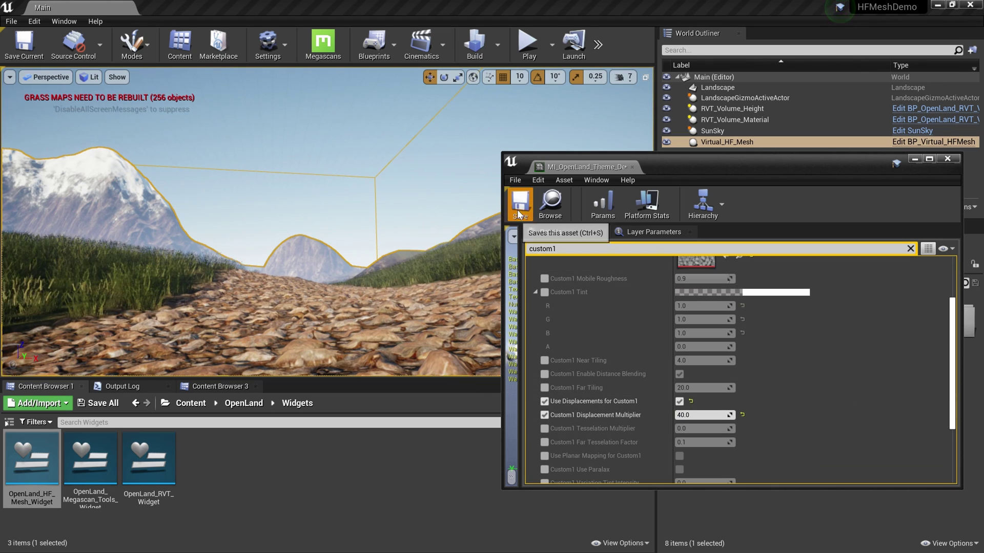
pyautogui.hotkey('alt', 'p')
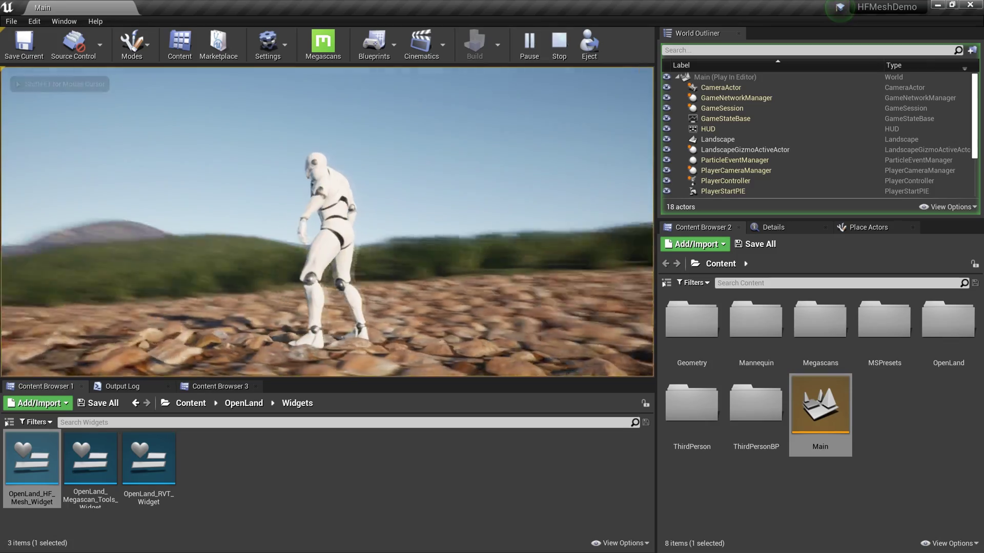
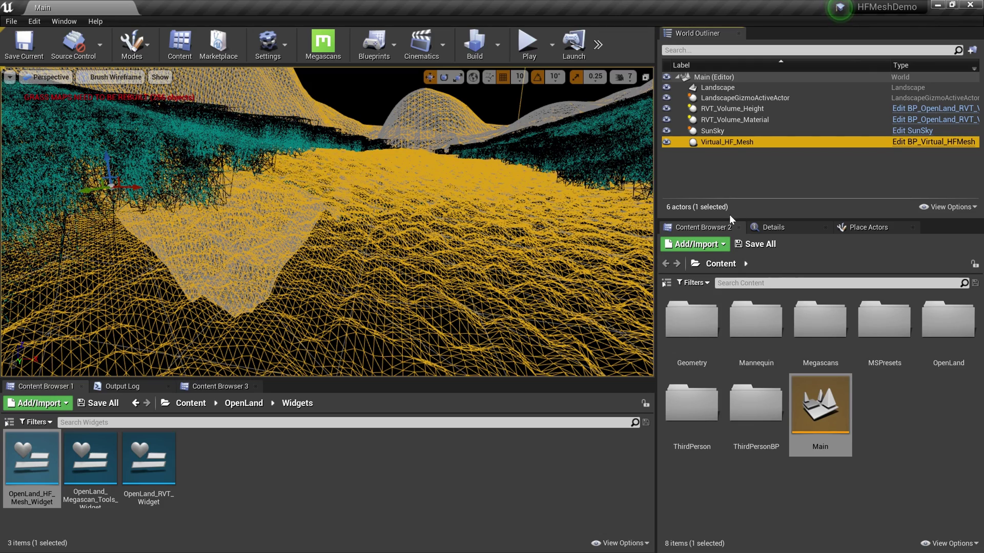
# Open the RVT_OpenLand_Height virtual texture assigned to RVT_Volume_Height in a floating window over the level editor
pyautogui.click(732, 108)
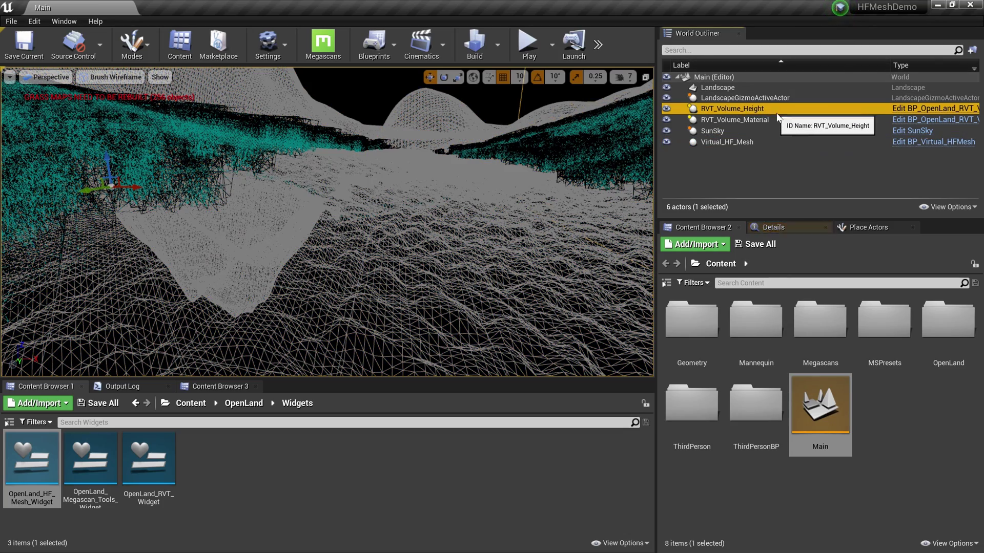
pyautogui.click(784, 227)
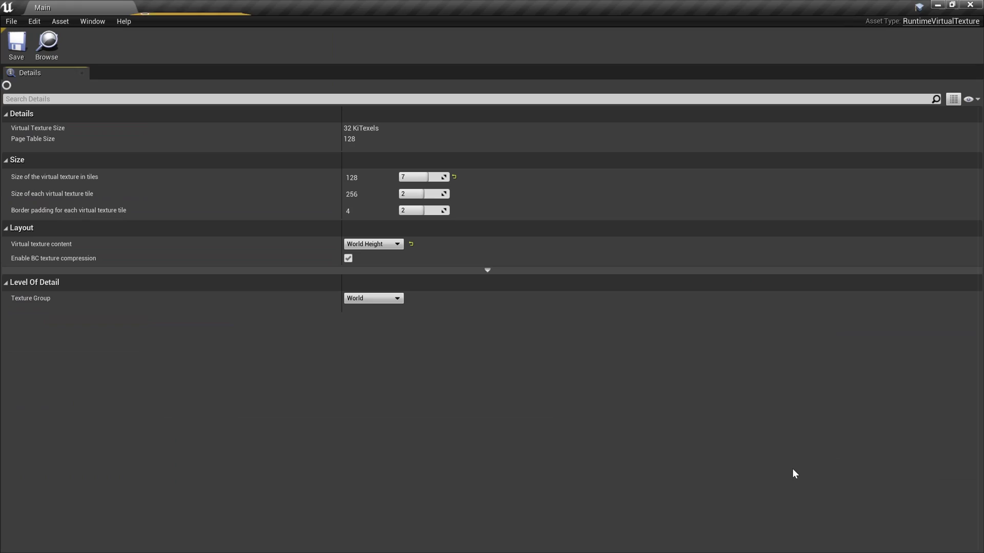
pyautogui.doubleClick(792, 469)
pyautogui.moveTo(188, 8); pyautogui.dragTo(580, 200)
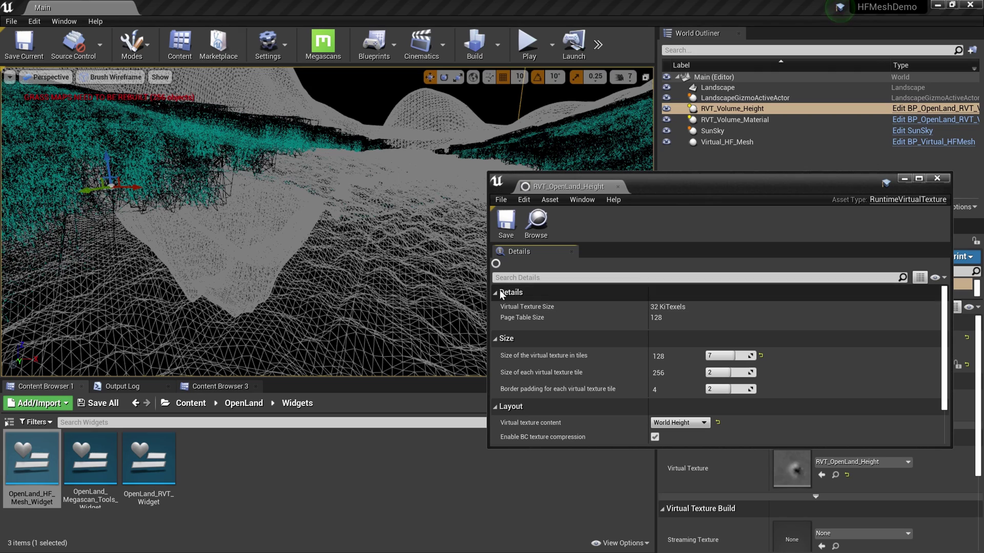
pyautogui.moveTo(673, 174); pyautogui.dragTo(692, 97)
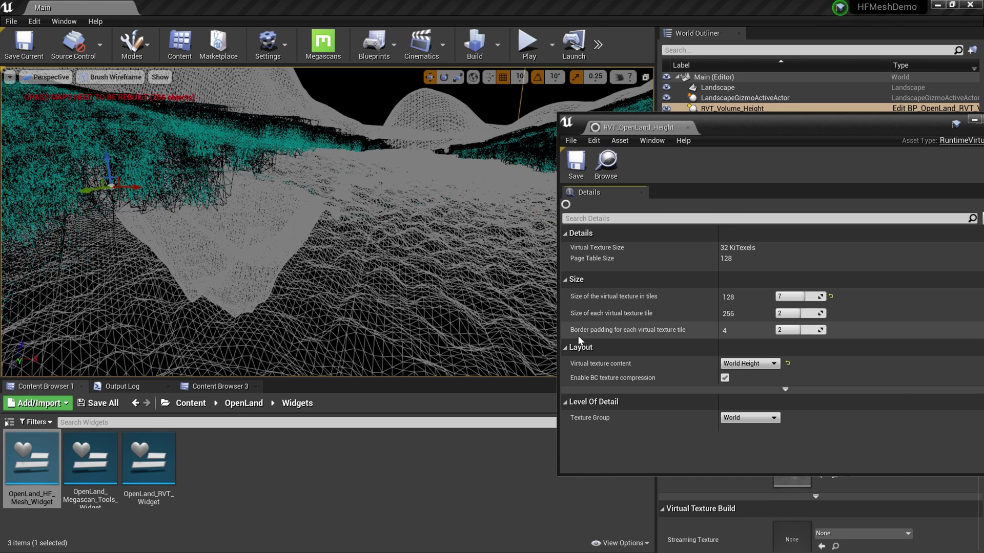
# Set the size of the RVT_OpenLand_Height virtual texture in tiles to 9 and collapse the size settings
pyautogui.moveTo(673, 303)
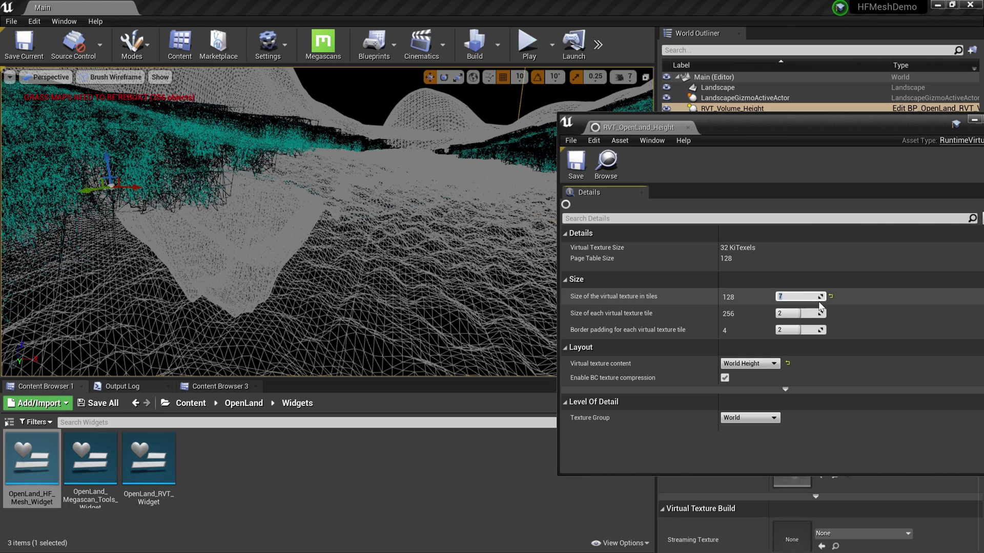
pyautogui.write('9')
pyautogui.click(932, 276)
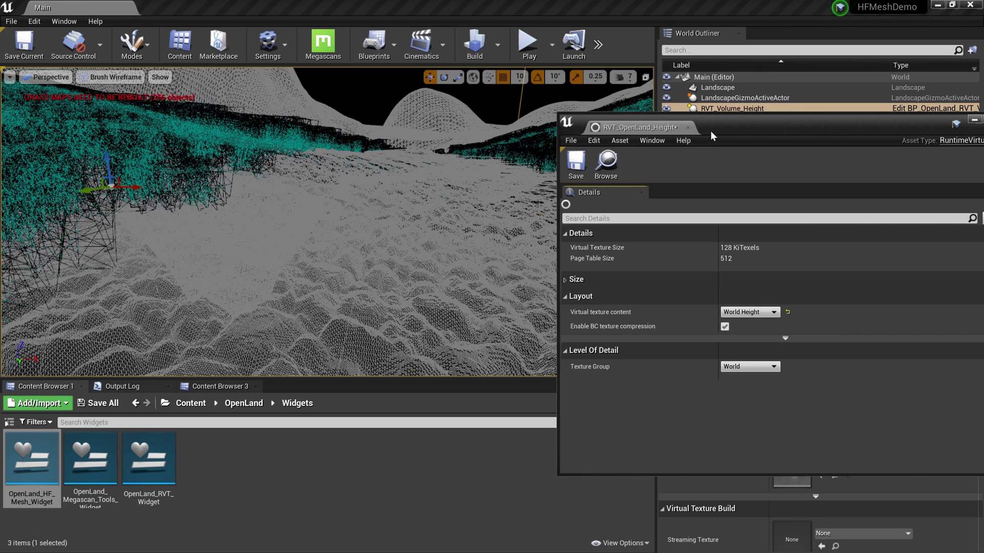
# Examine the heightfield mesh of the path in wireframe, and restore the Lit view to inspect the stones
pyautogui.moveTo(710, 130); pyautogui.dragTo(768, 130)
pyautogui.moveTo(427, 316); pyautogui.dragTo(427, 342, button='right')
pyautogui.moveTo(361, 275); pyautogui.dragTo(415, 317, button='right')
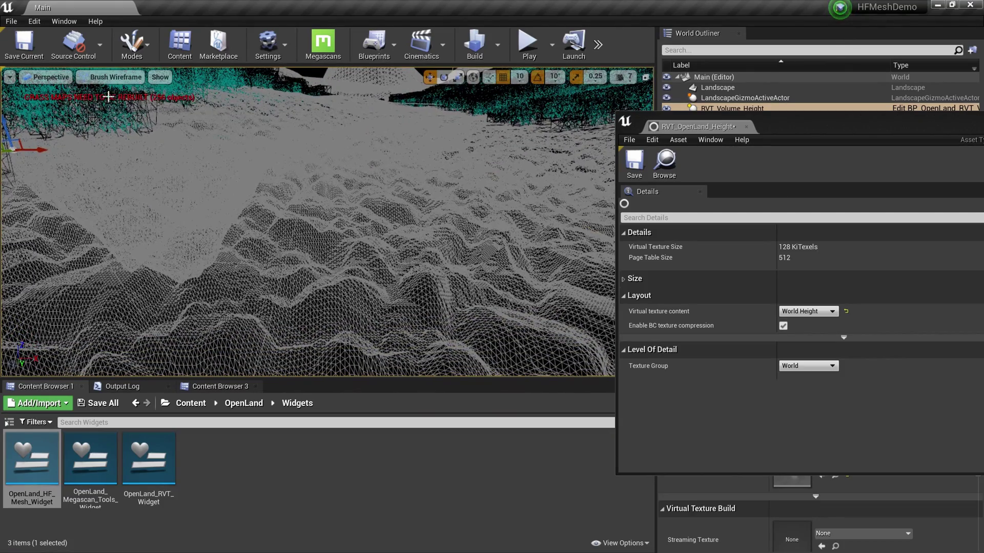
pyautogui.hotkey('alt', '4')
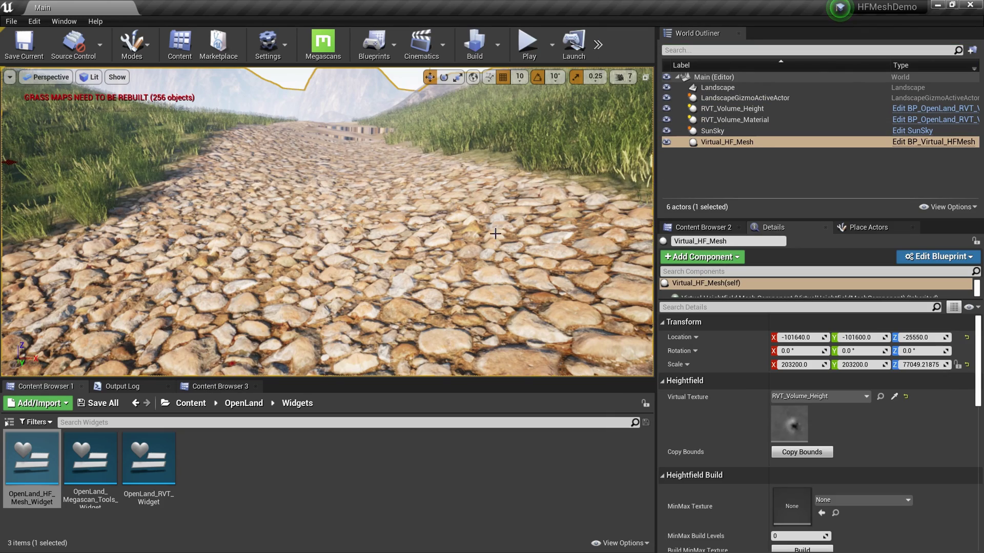
pyautogui.moveTo(620, 174); pyautogui.dragTo(615, 123, button='right')
pyautogui.moveTo(461, 234); pyautogui.dragTo(461, 244, button='right')
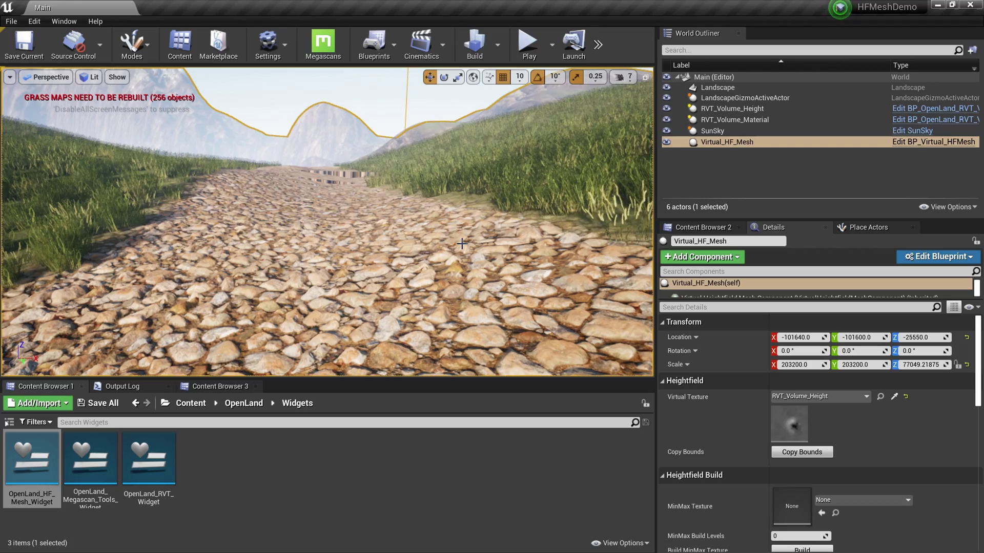
# Play-test the level by running the character back and forth along the stone path, and end the play session
pyautogui.hotkey('alt', 'p')
pyautogui.press('w')
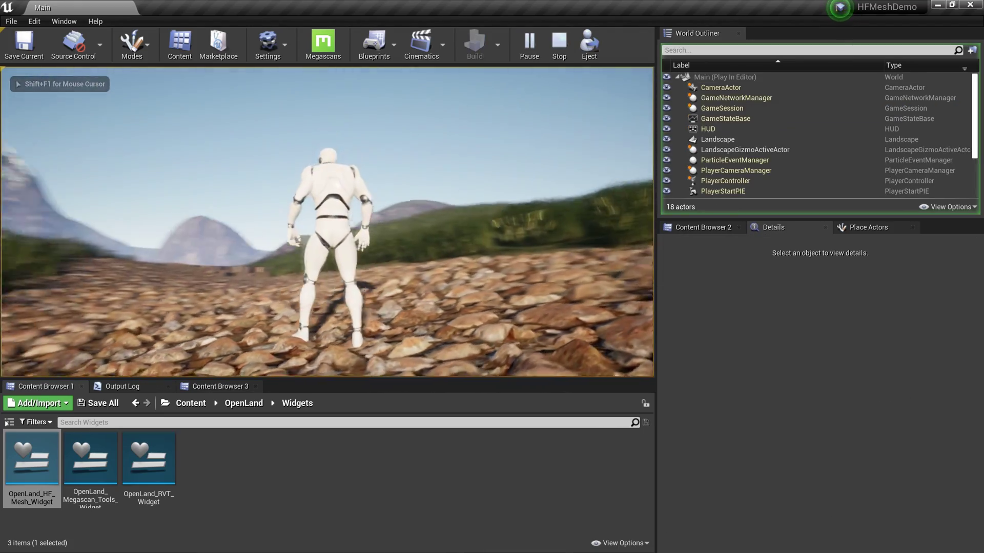
pyautogui.press('w')
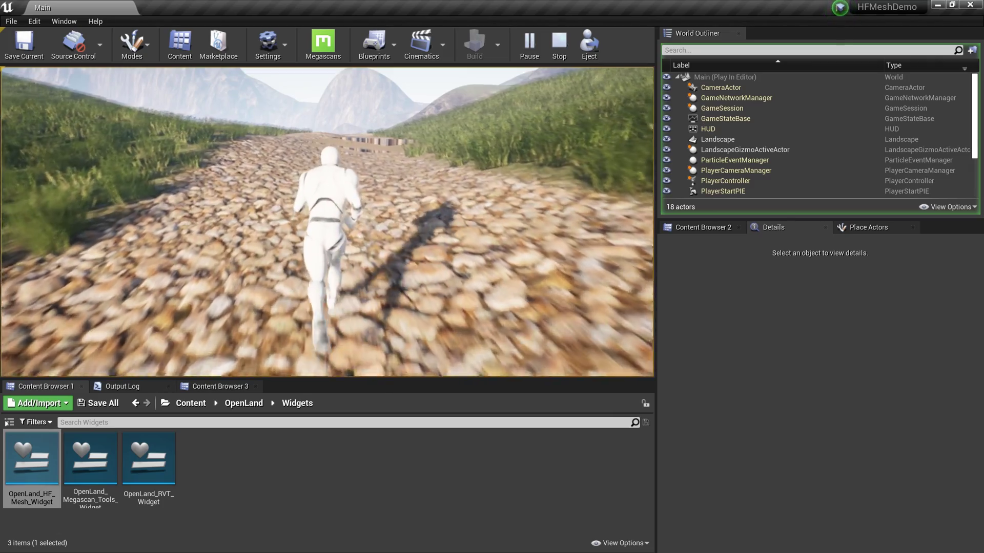
pyautogui.press('s')
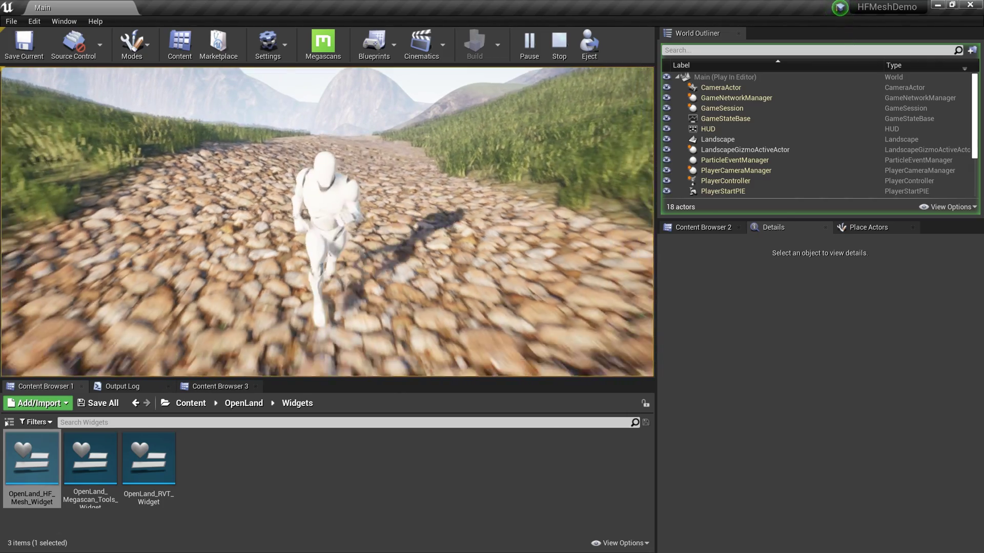
pyautogui.press('w')
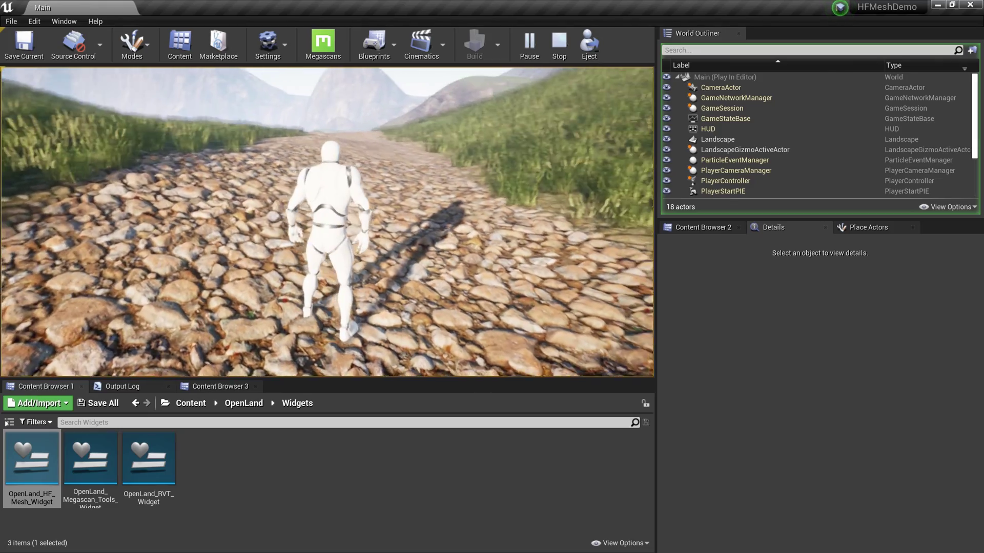
pyautogui.press('w')
pyautogui.press('s')
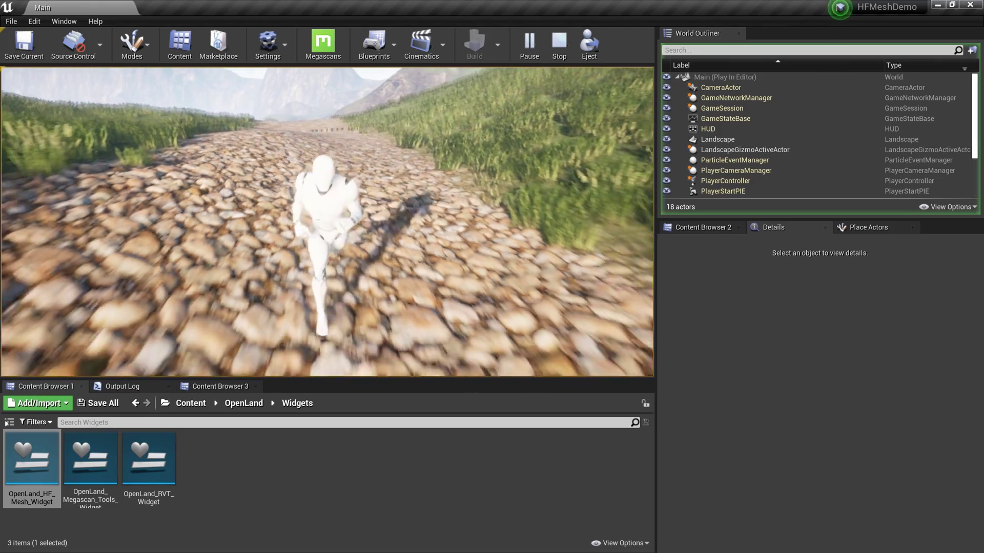
pyautogui.press('w')
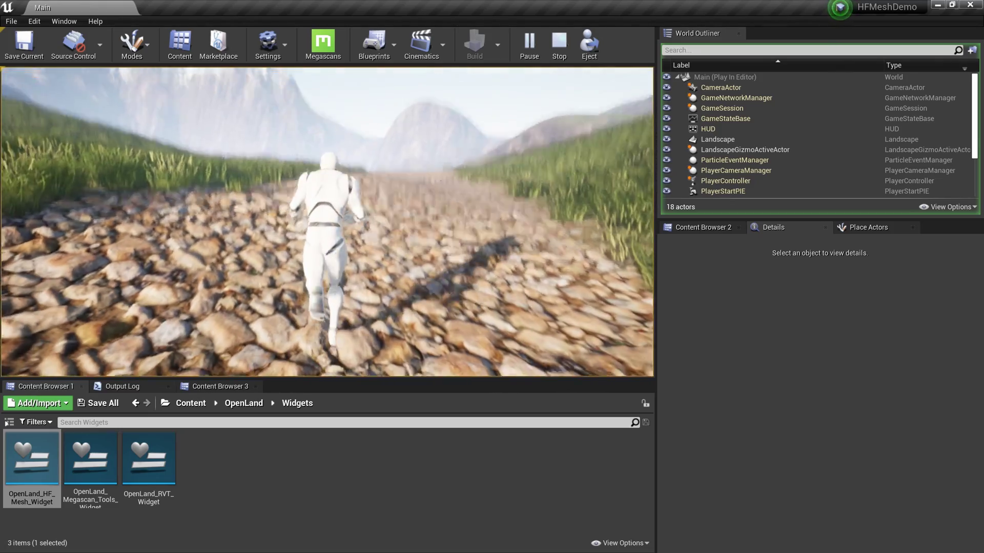
pyautogui.press('s')
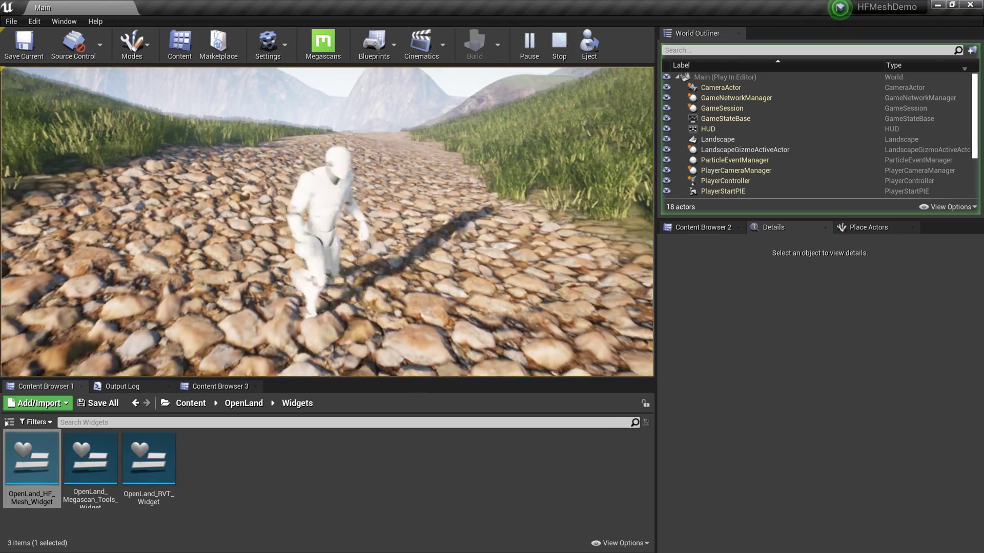
pyautogui.press('Escape')
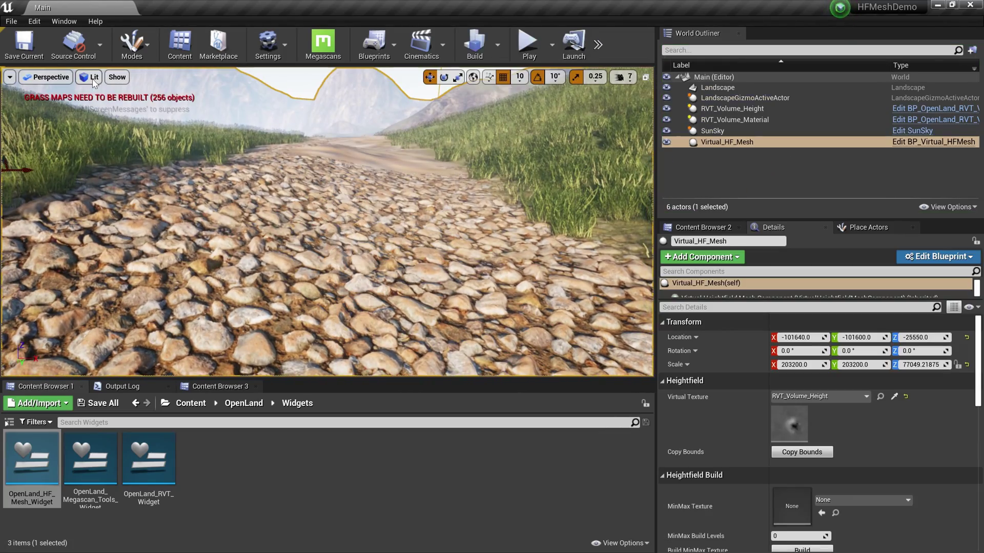
# Switch the viewport to Brush Wireframe and examine the heightfield mesh density along the stone path from several viewpoints
pyautogui.click(91, 77)
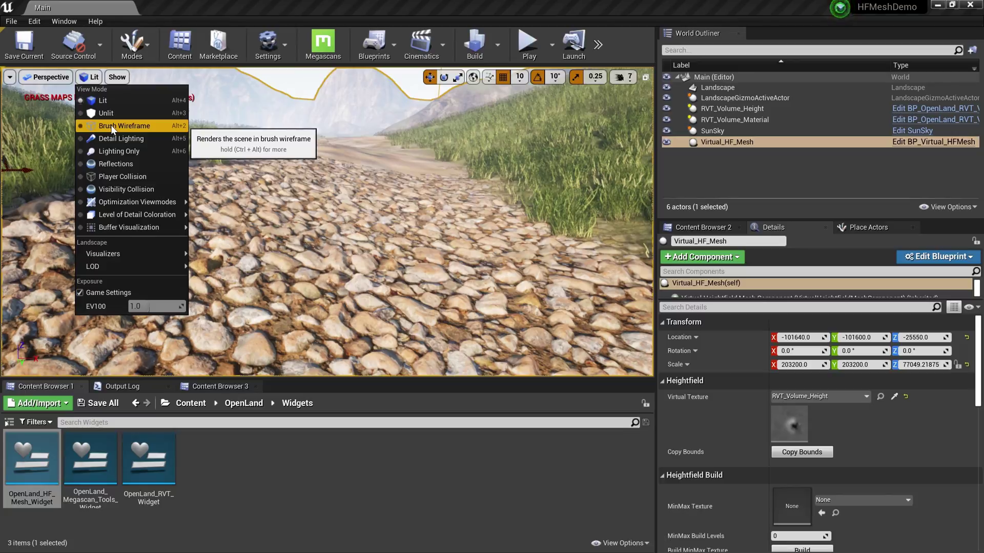
pyautogui.click(110, 126)
pyautogui.moveTo(173, 147); pyautogui.dragTo(154, 136, button='right')
pyautogui.moveTo(334, 278); pyautogui.dragTo(390, 375, button='right')
pyautogui.moveTo(287, 287); pyautogui.dragTo(295, 326, button='right')
pyautogui.moveTo(335, 295); pyautogui.dragTo(338, 346, button='right')
pyautogui.moveTo(386, 244)
pyautogui.mouseDown(button='right')
pyautogui.moveTo(387, 275)
pyautogui.moveTo(385, 228)
pyautogui.mouseUp(button='right')
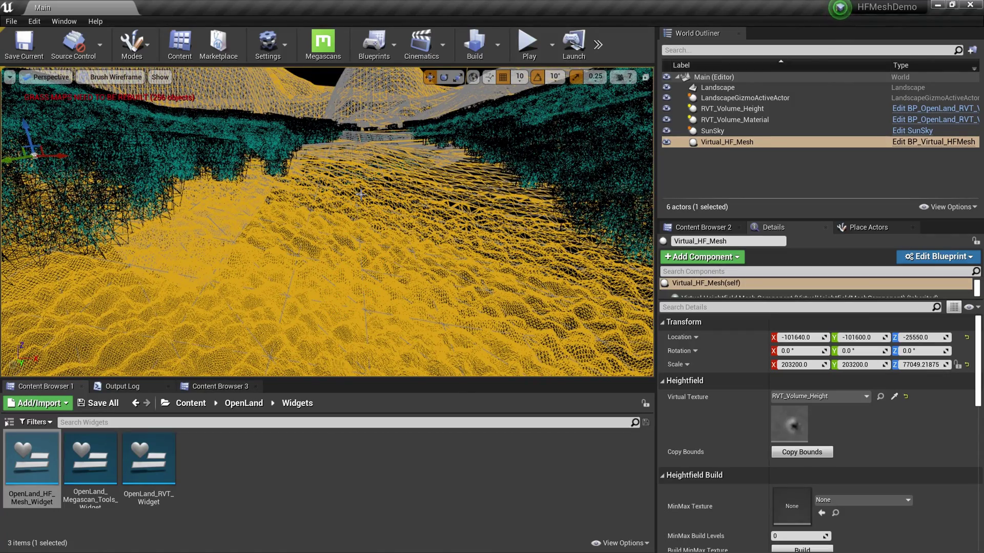
pyautogui.moveTo(370, 198); pyautogui.dragTo(342, 219, button='right')
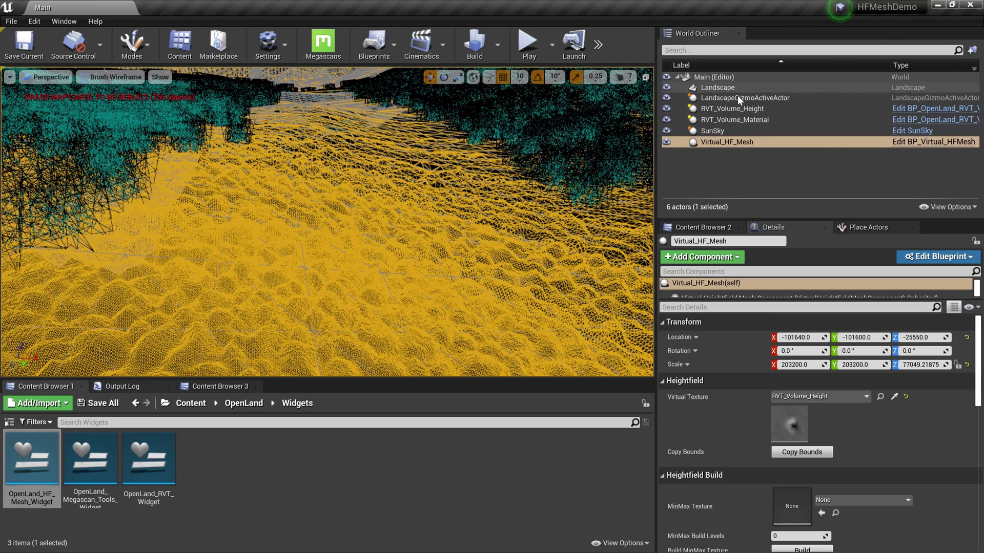
# Filter the details of Virtual_HF_Mesh for "lod" and adjust LOD Distribution to about 1.455, checking the wireframe density along the path
pyautogui.click(740, 142)
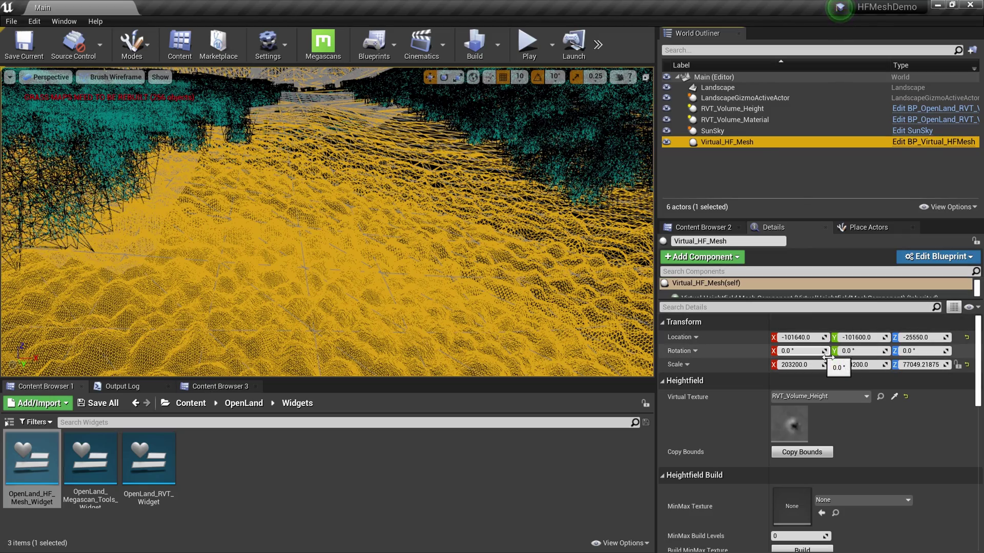
pyautogui.click(753, 317)
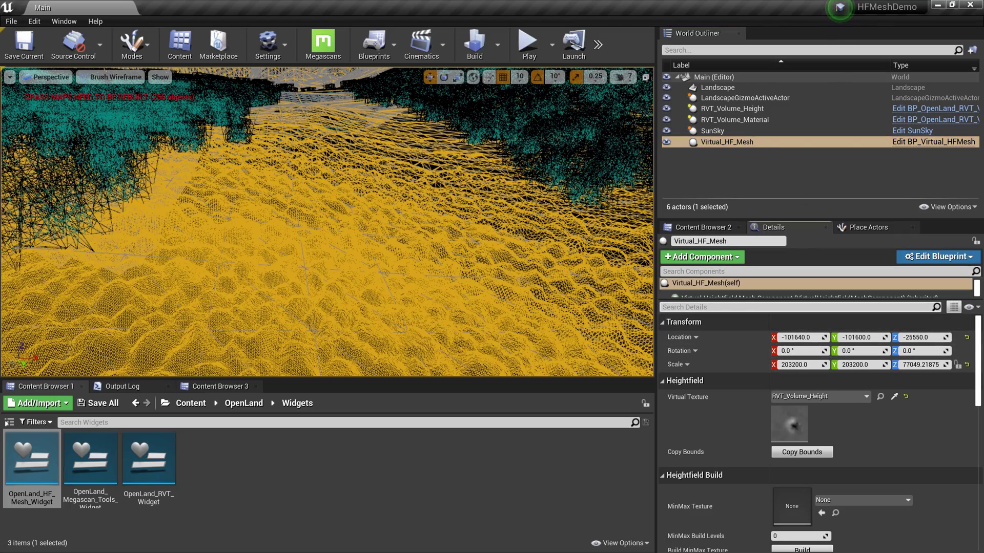
pyautogui.write('lod')
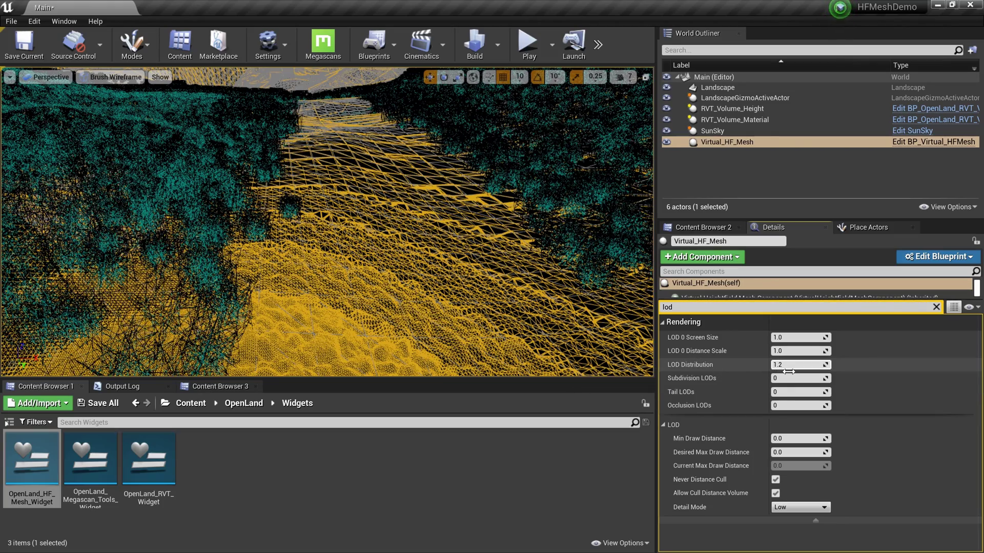
pyautogui.moveTo(793, 368); pyautogui.dragTo(814, 368)
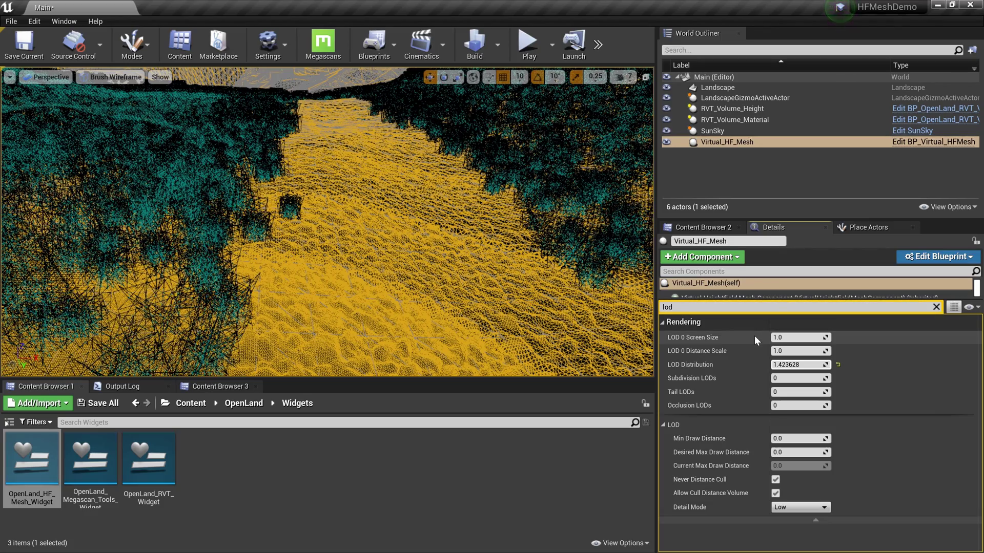
pyautogui.moveTo(797, 368); pyautogui.dragTo(813, 368)
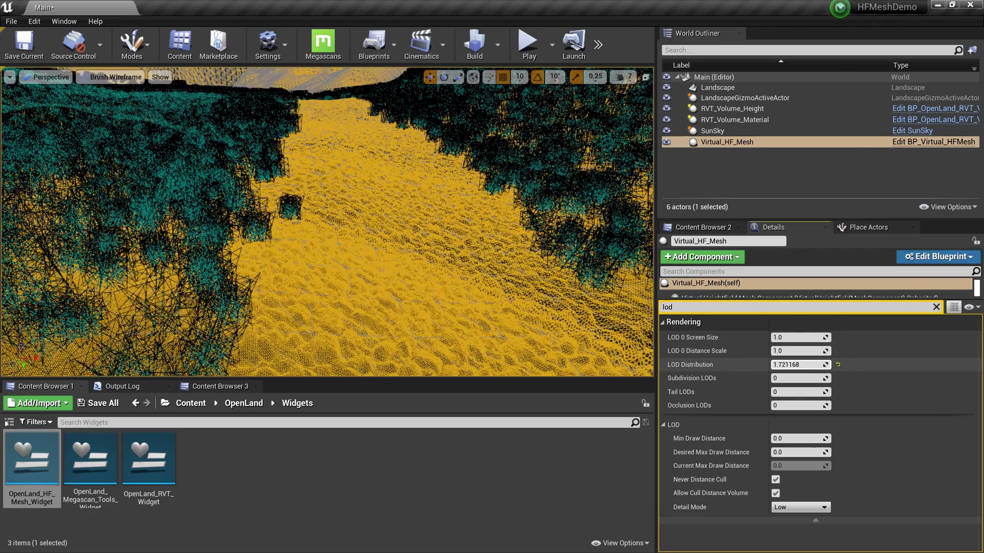
pyautogui.moveTo(475, 289)
pyautogui.mouseDown(button='right')
pyautogui.moveTo(451, 232)
pyautogui.moveTo(475, 289)
pyautogui.mouseUp(button='right')
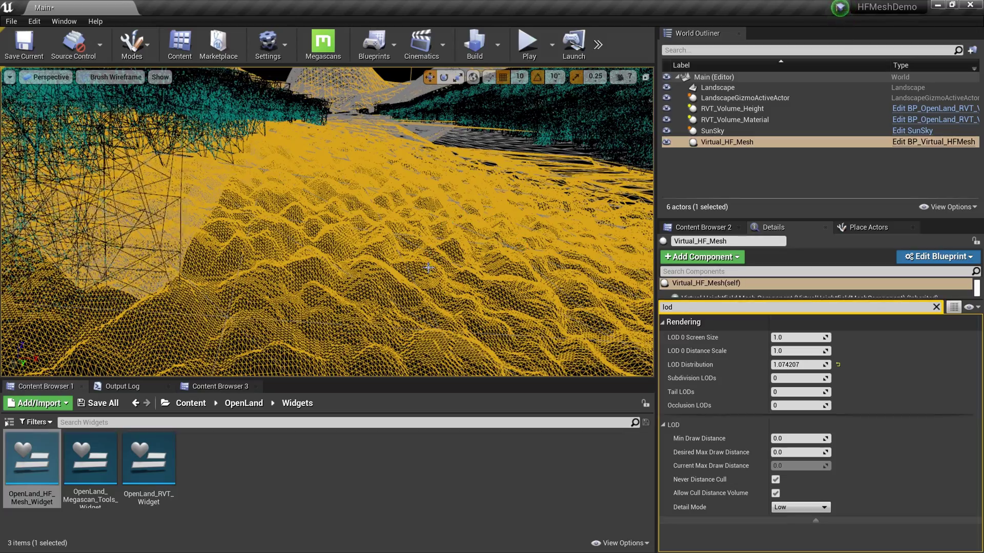
pyautogui.moveTo(494, 259); pyautogui.dragTo(482, 240, button='right')
pyautogui.moveTo(799, 365)
pyautogui.mouseDown()
pyautogui.moveTo(819, 364)
pyautogui.moveTo(803, 379)
pyautogui.moveTo(807, 368)
pyautogui.mouseUp()
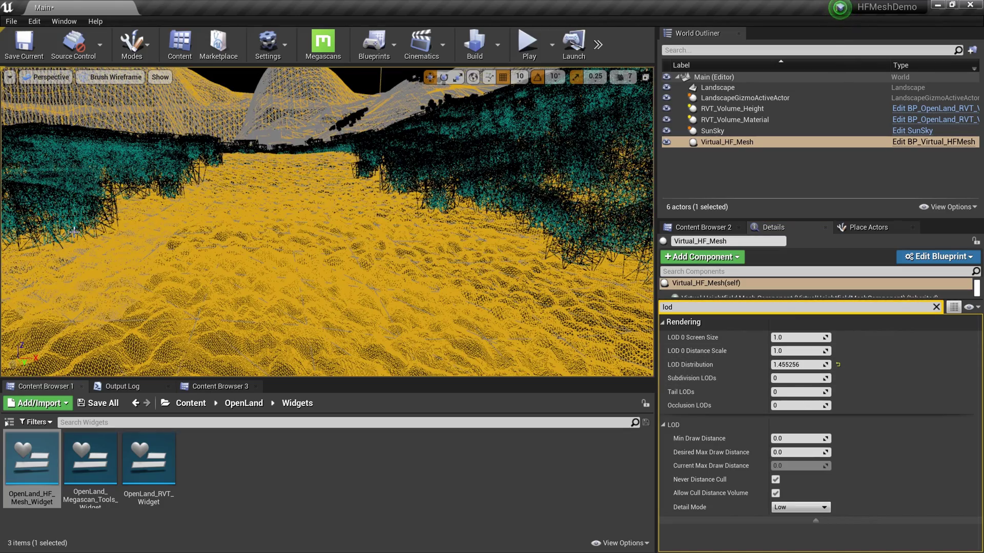
# Run the character forward and back over the stones in a play session, and stop playing
pyautogui.hotkey('alt', 'p')
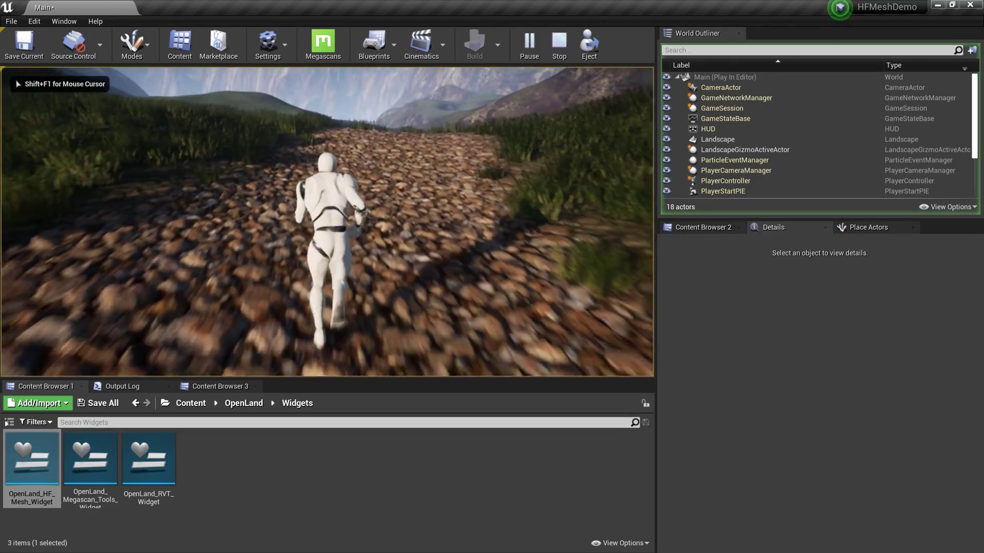
pyautogui.press('w')
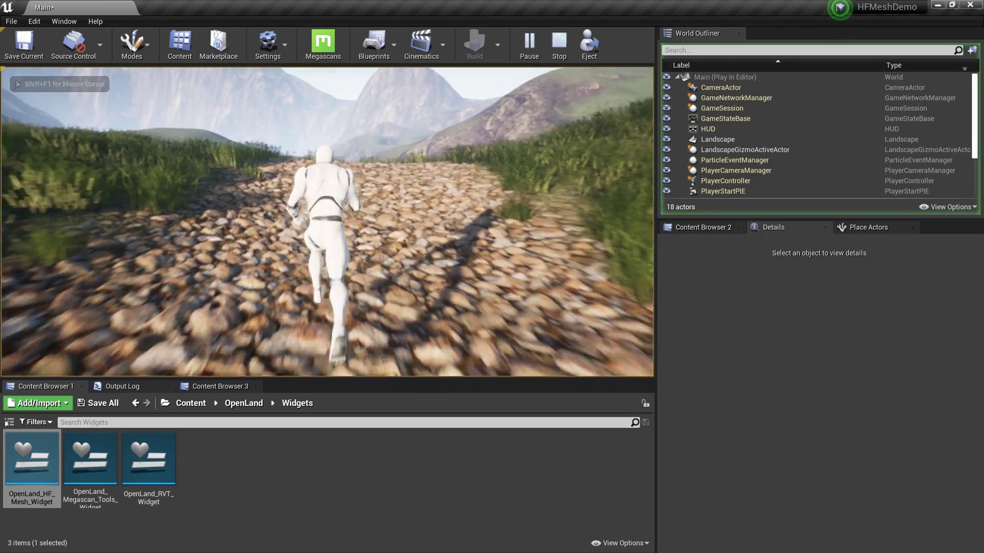
pyautogui.press('s')
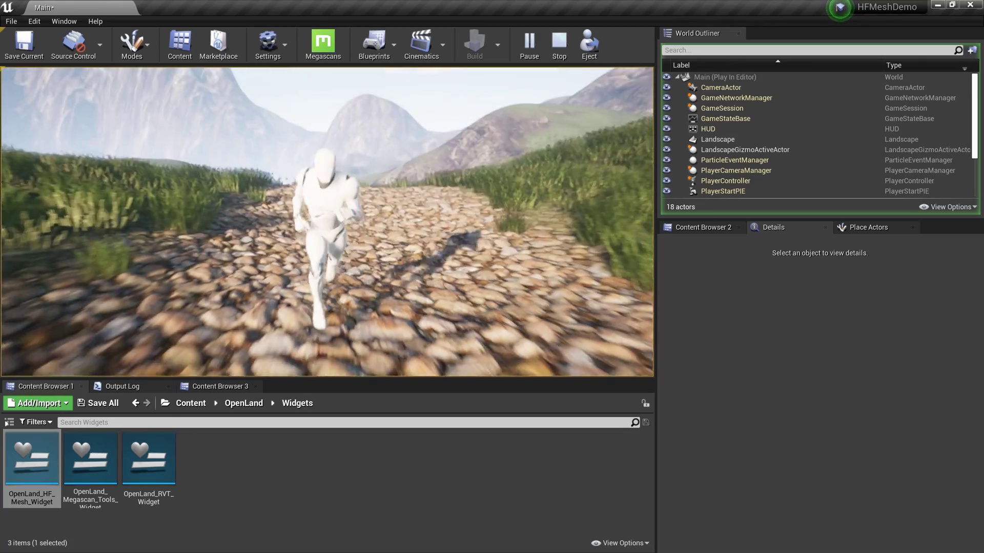
pyautogui.press('Escape')
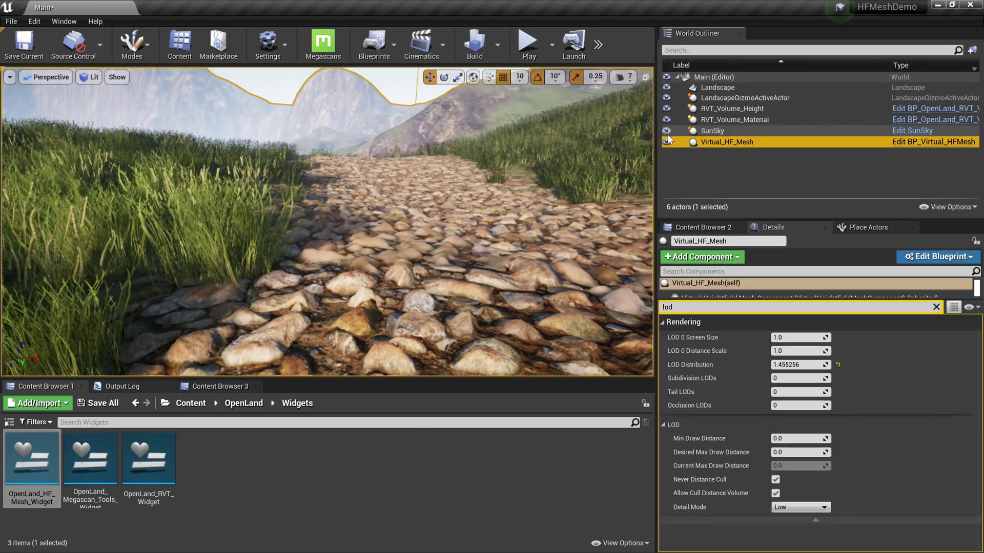
# Compare the stone path with and without displacement by repeatedly hiding and showing Virtual_HF_Mesh from different viewpoints
pyautogui.moveTo(600, 181); pyautogui.dragTo(650, 140, button='right')
pyautogui.moveTo(479, 217); pyautogui.dragTo(478, 215, button='right')
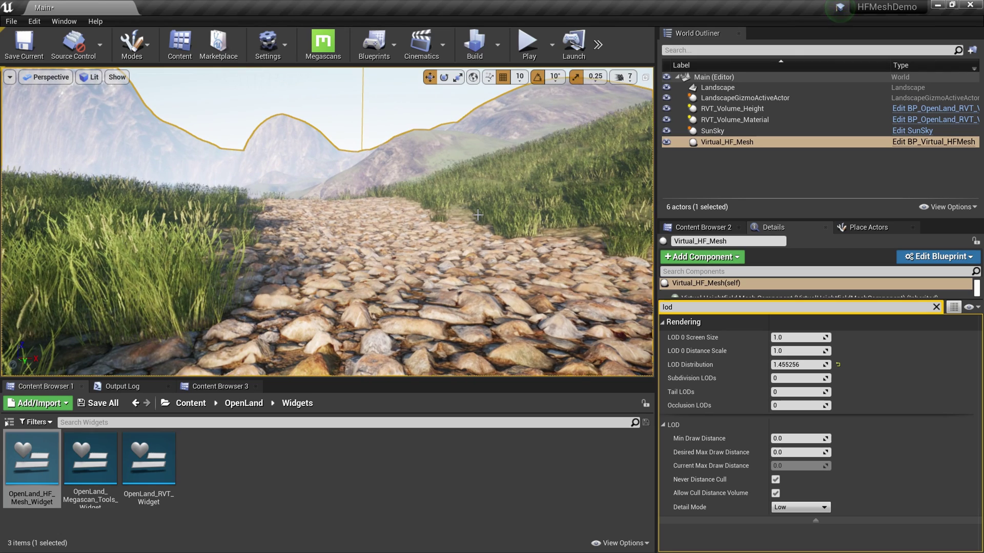
pyautogui.click(666, 143)
pyautogui.click(668, 142)
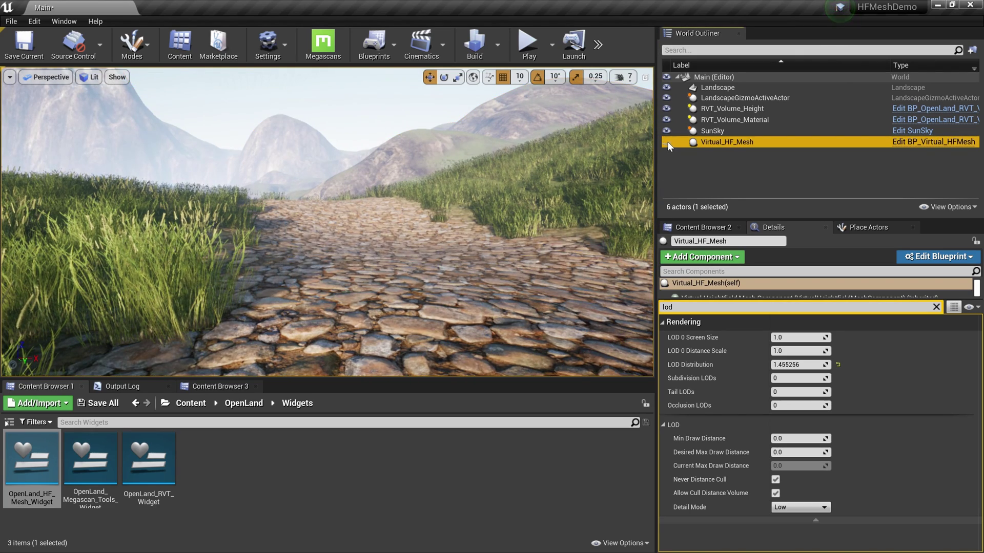
pyautogui.click(667, 141)
pyautogui.moveTo(639, 203)
pyautogui.mouseDown(button='right')
pyautogui.moveTo(563, 179)
pyautogui.moveTo(626, 193)
pyautogui.mouseUp(button='right')
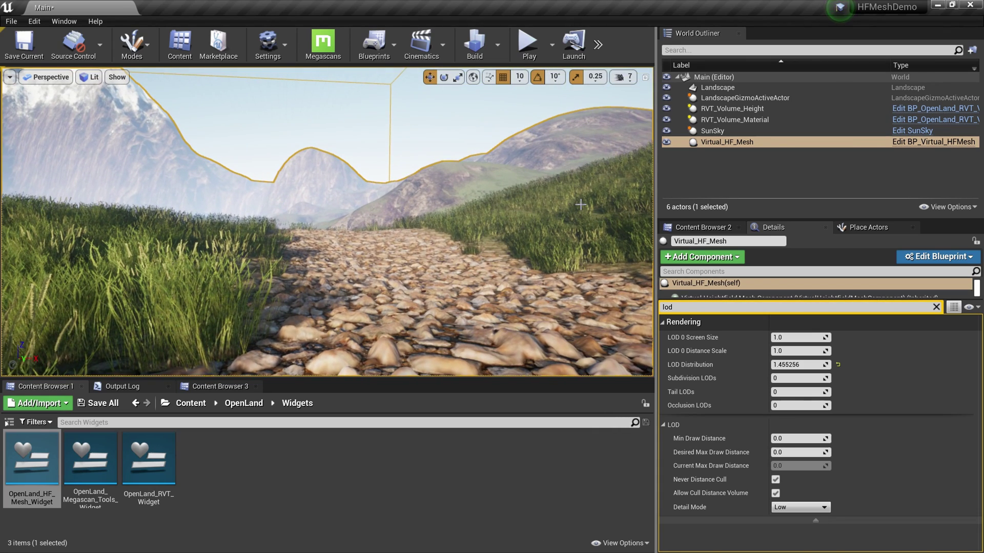
pyautogui.click(666, 144)
pyautogui.click(666, 143)
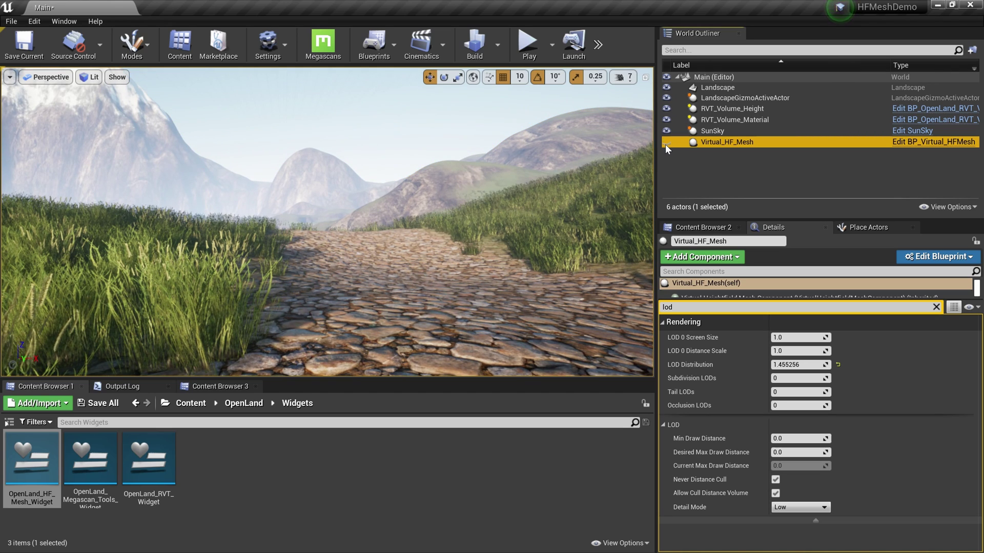
pyautogui.click(666, 142)
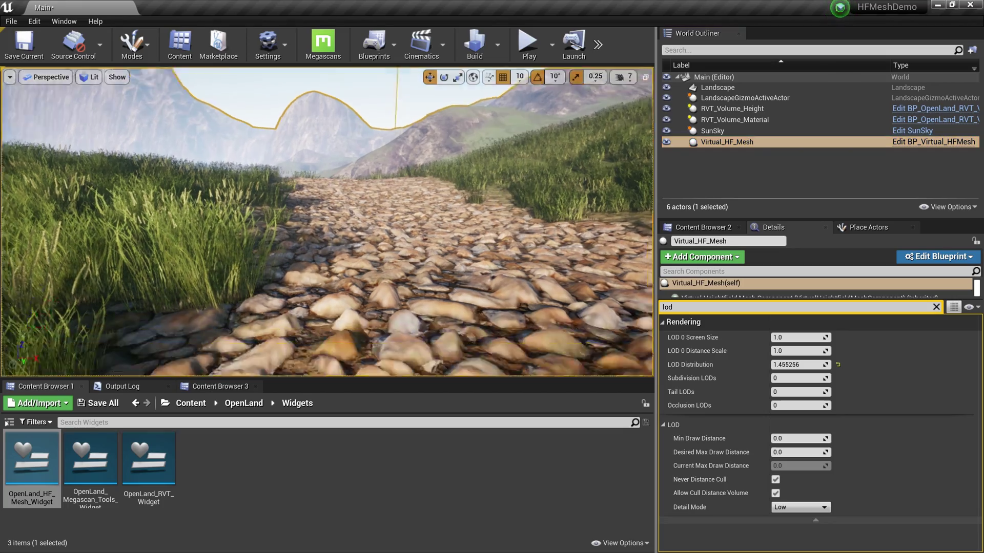
pyautogui.moveTo(327, 222); pyautogui.dragTo(307, 241, button='right')
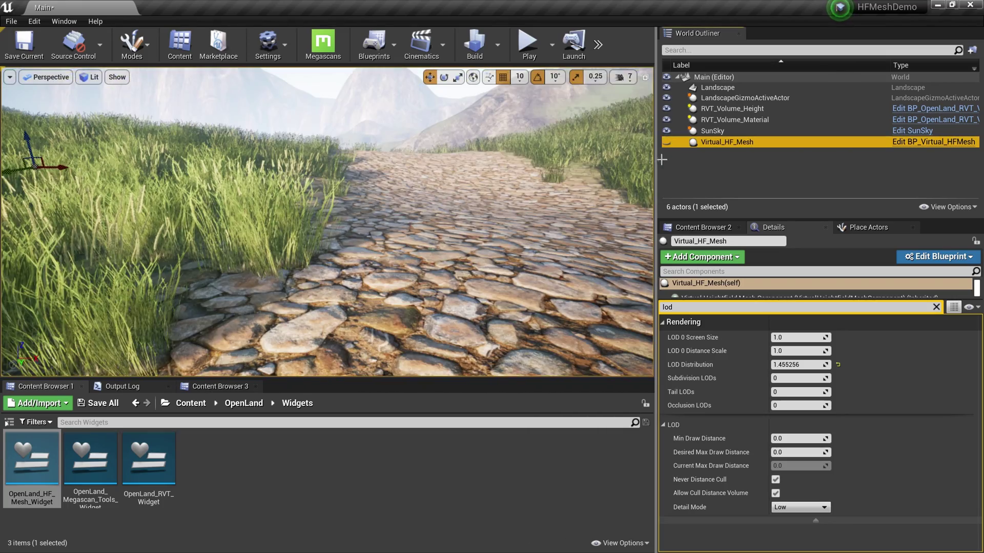
pyautogui.moveTo(564, 205); pyautogui.dragTo(594, 246, button='right')
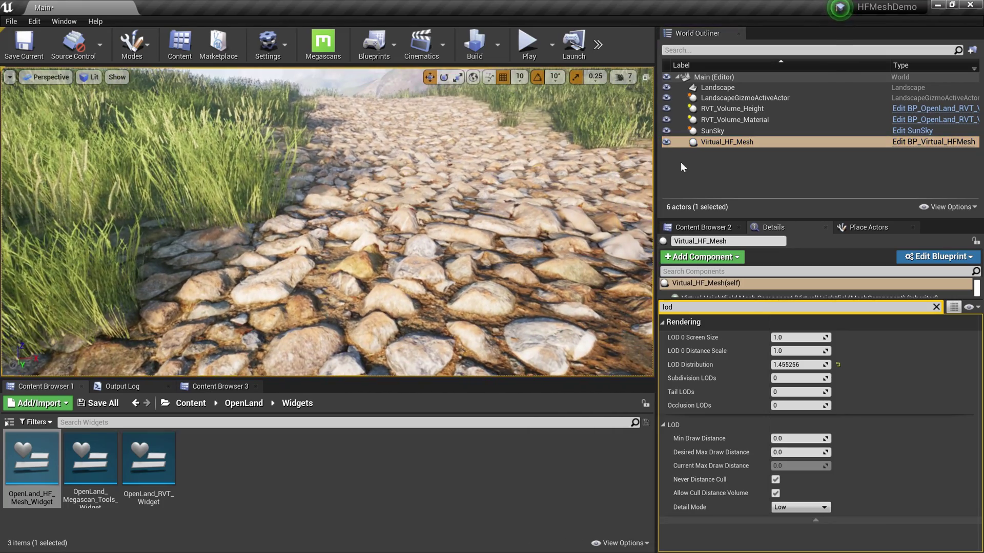
pyautogui.doubleClick(703, 146)
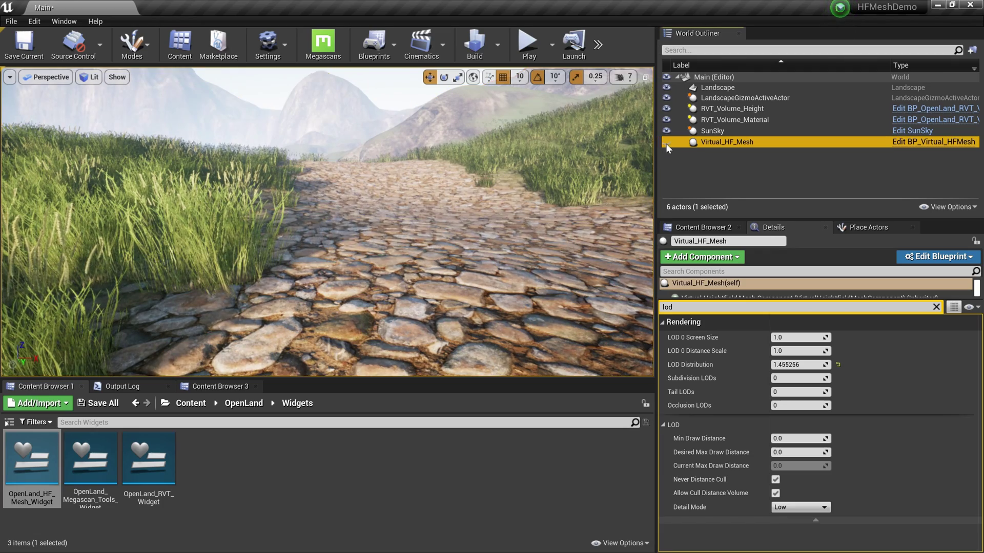
pyautogui.moveTo(575, 215); pyautogui.dragTo(594, 230, button='right')
# Select the Landscape and open its landscape material instance MI_OpenLand_Theme_Default for editing
pyautogui.click(575, 209)
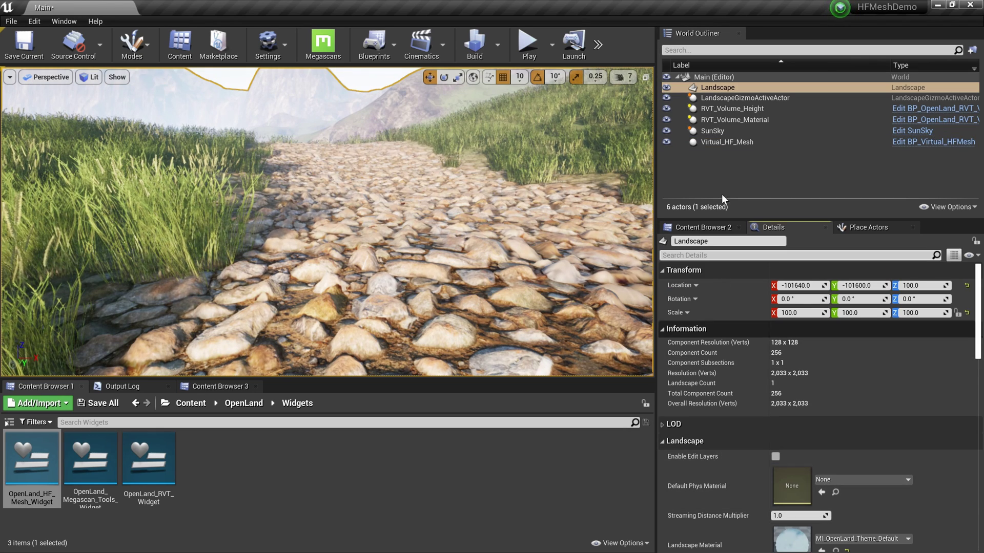
pyautogui.click(716, 88)
pyautogui.scroll(-2, 762, 278)
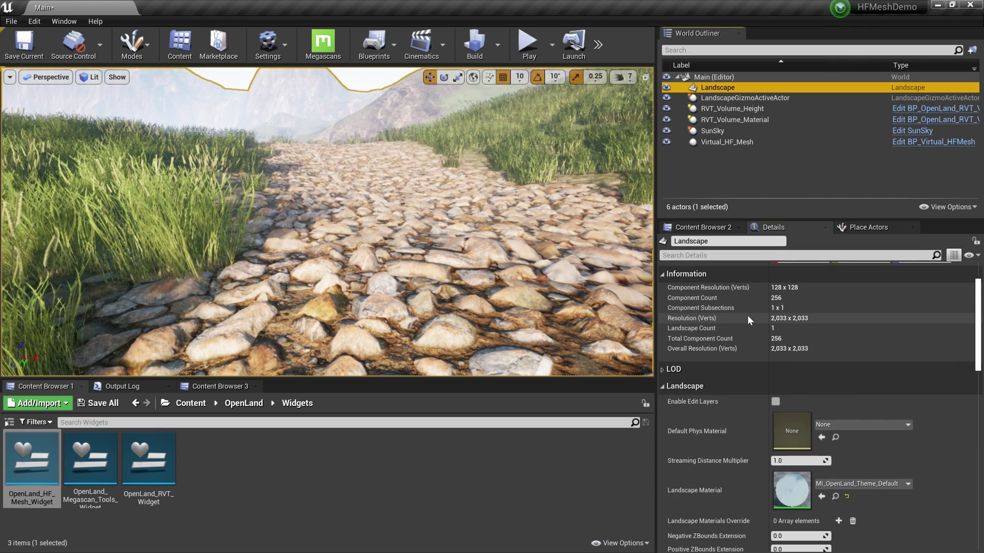
pyautogui.scroll(-2, 747, 316)
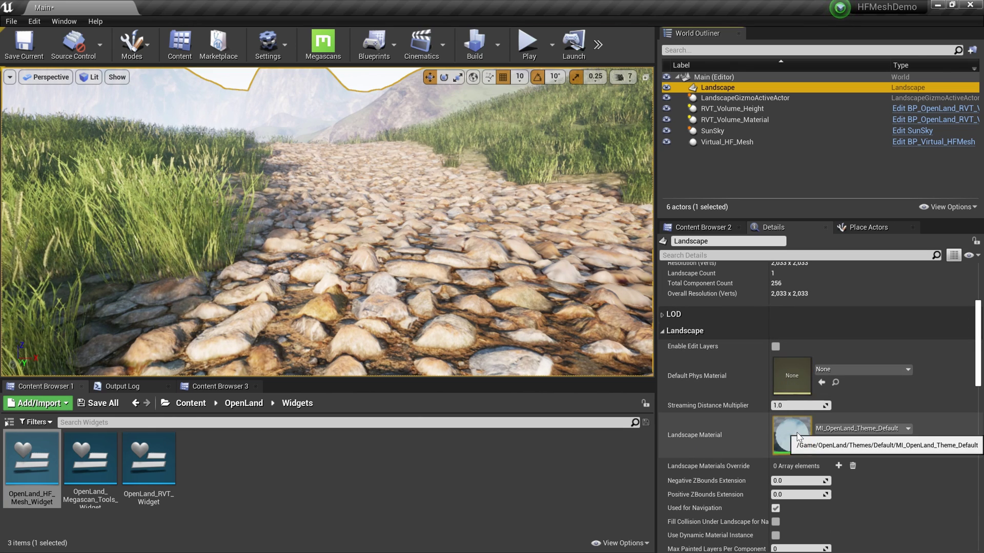
pyautogui.doubleClick(792, 435)
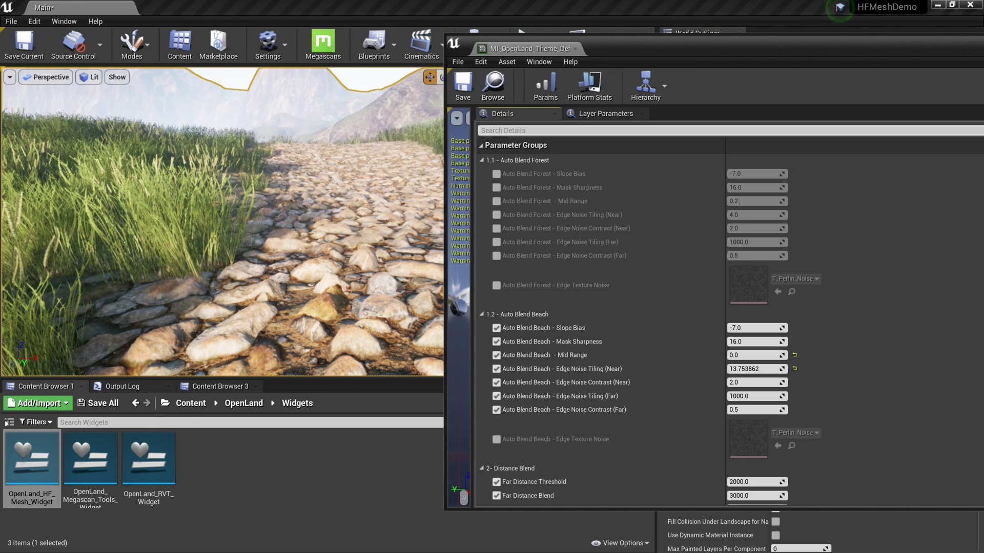
# Filter the material instance's parameters for "rvt", enable Use RVT Cache, then save and close the material instance
pyautogui.click(504, 130)
pyautogui.write('rvt')
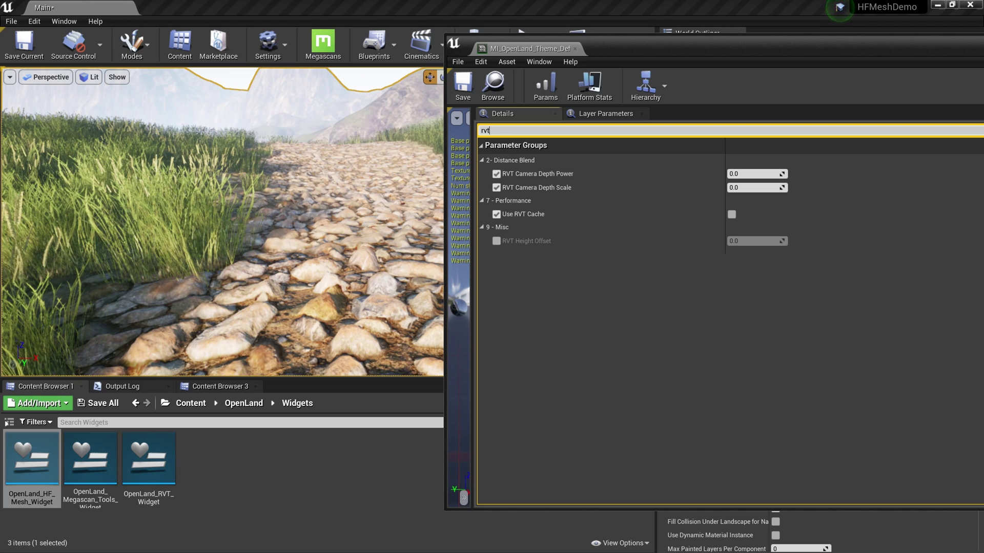
pyautogui.click(732, 214)
pyautogui.click(462, 84)
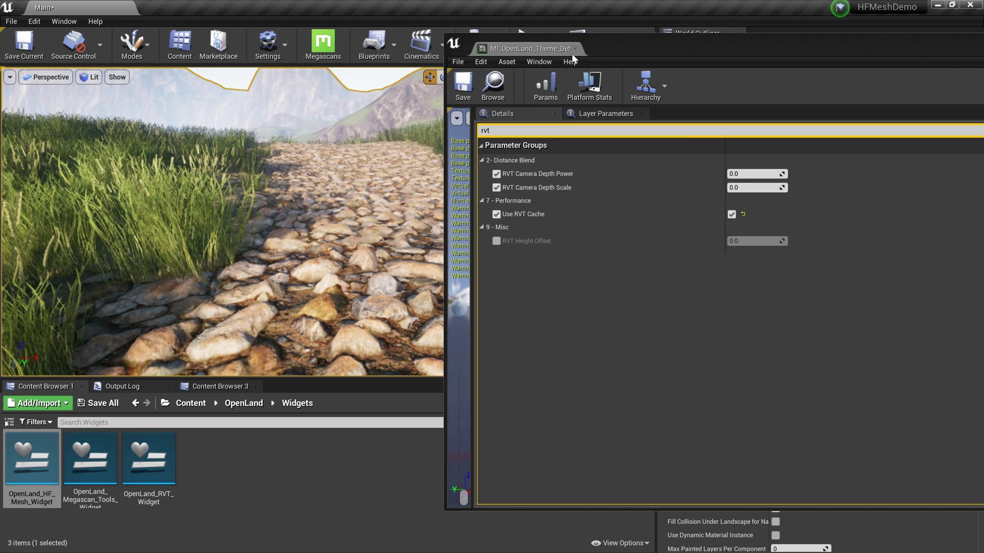
pyautogui.click(575, 48)
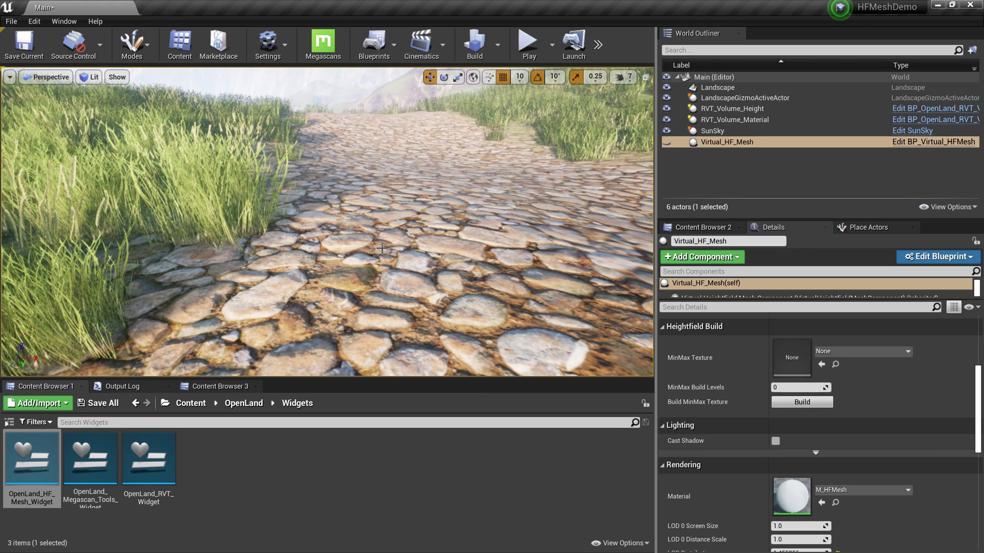
# Toggle the visibility of Virtual_HF_Mesh to compare flat and displaced stones with the RVT cache enabled, leaving the mesh shown
pyautogui.click(668, 141)
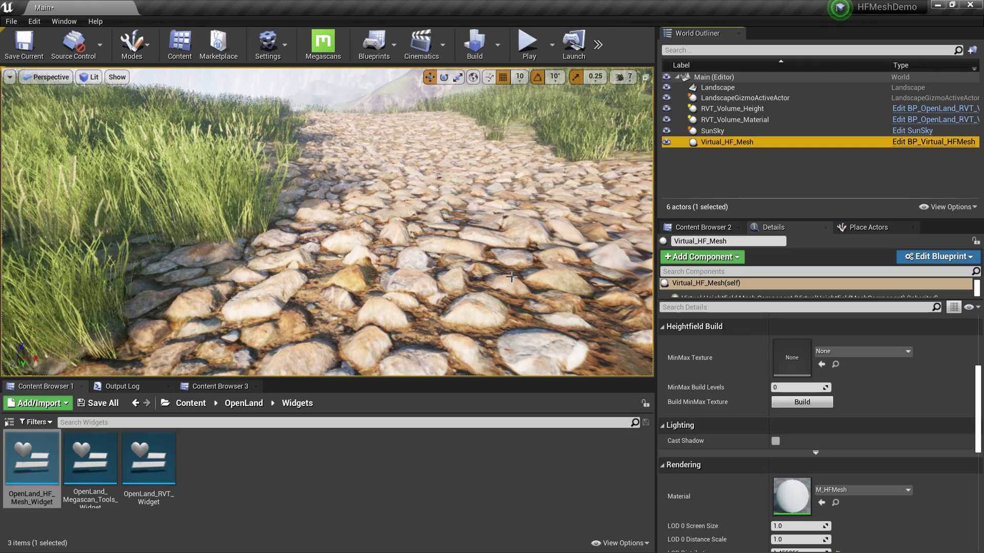
pyautogui.moveTo(512, 277); pyautogui.dragTo(537, 246, button='right')
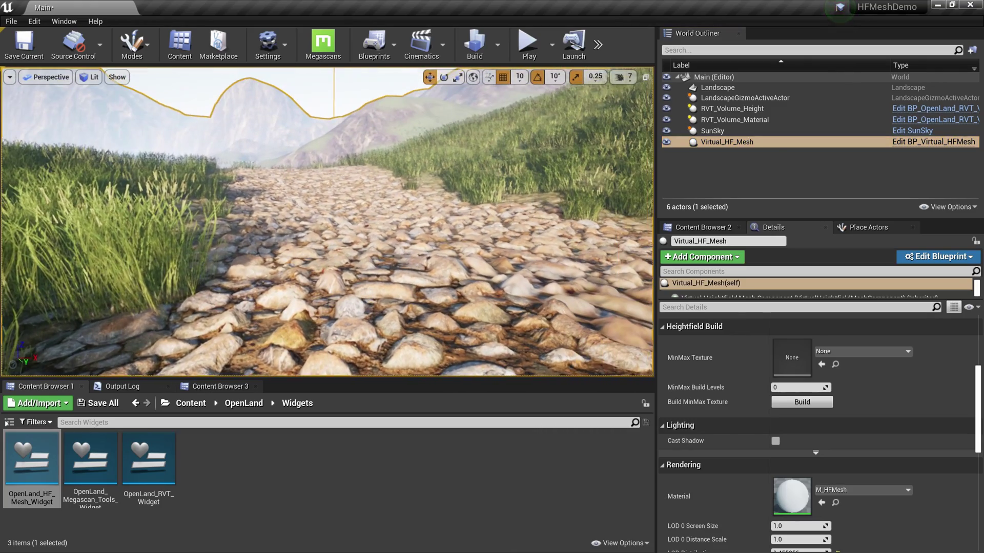
pyautogui.doubleClick(741, 144)
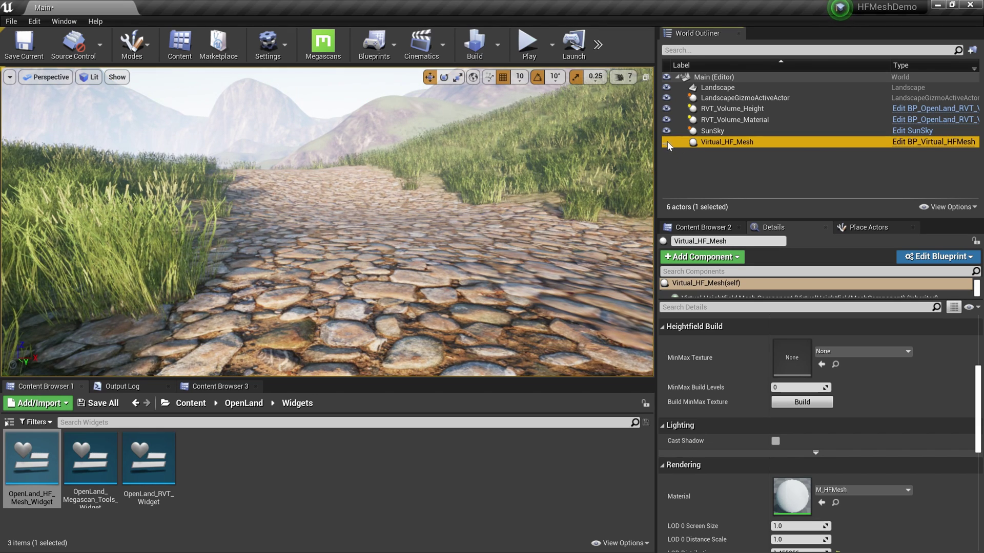
pyautogui.click(666, 141)
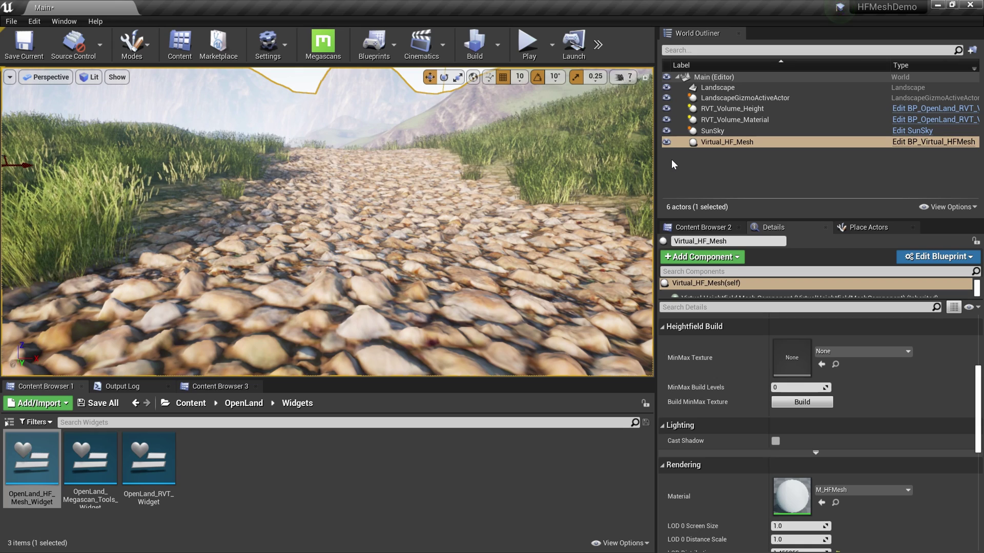
# Start a play session to inspect the displaced stones around the character
pyautogui.hotkey('alt', 'p')
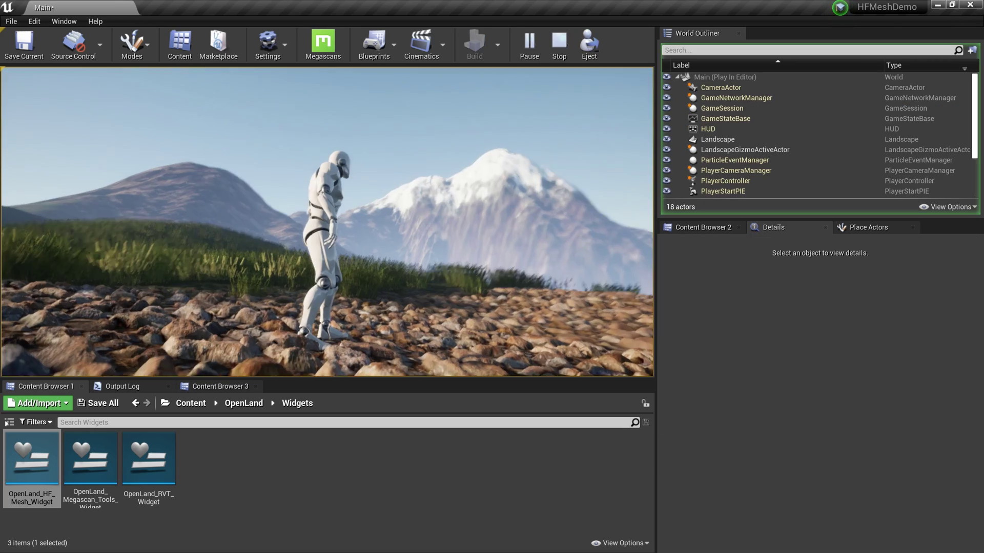